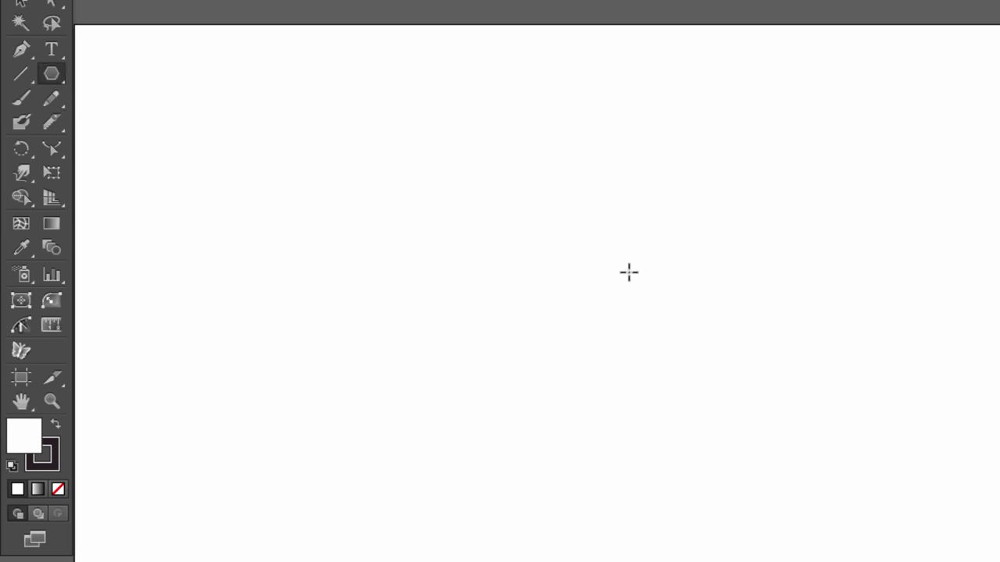
Step: Create a six-sided polygon with a 150 px radius at the centre of the canvas
click(629, 271)
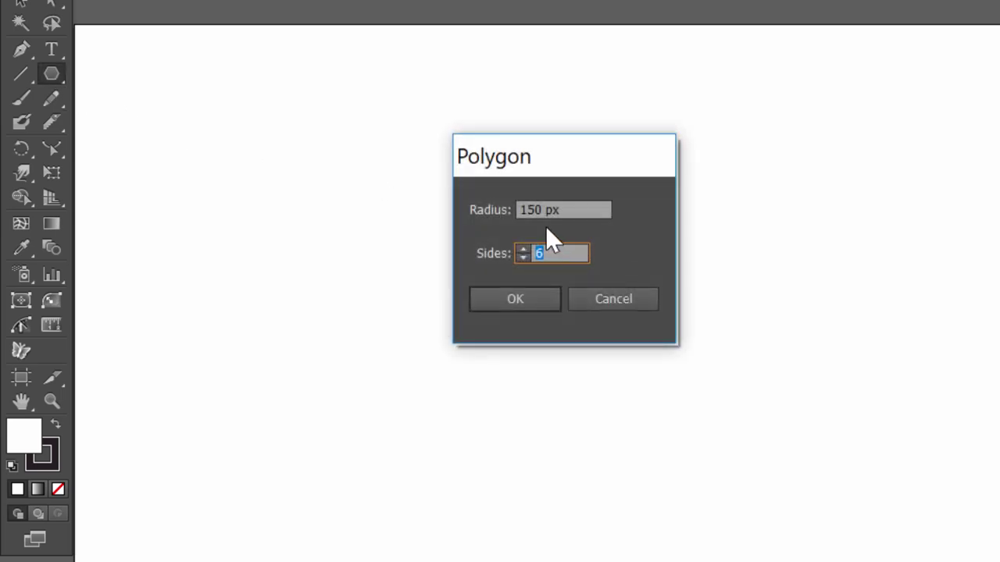
click(585, 211)
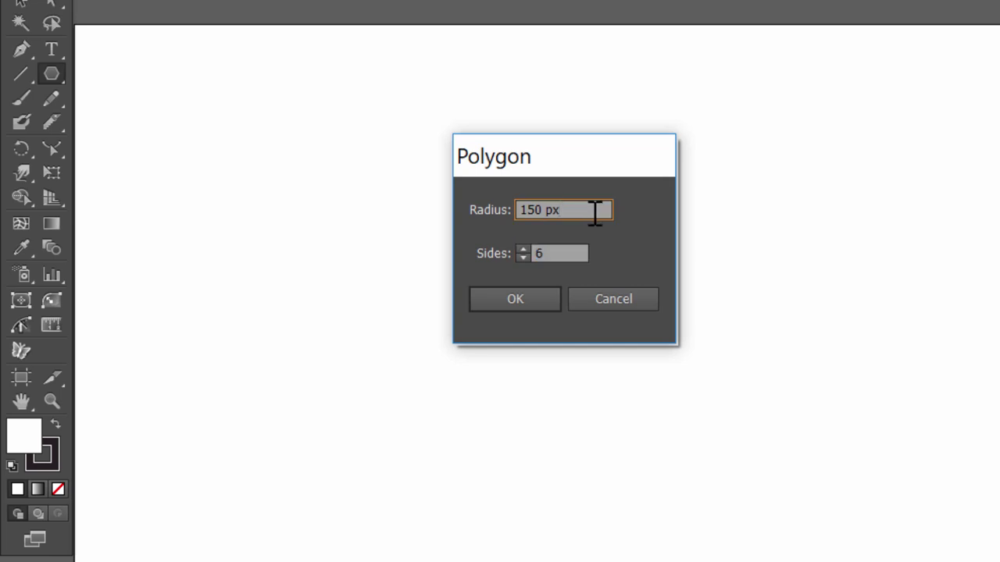
drag(599, 207, 472, 194)
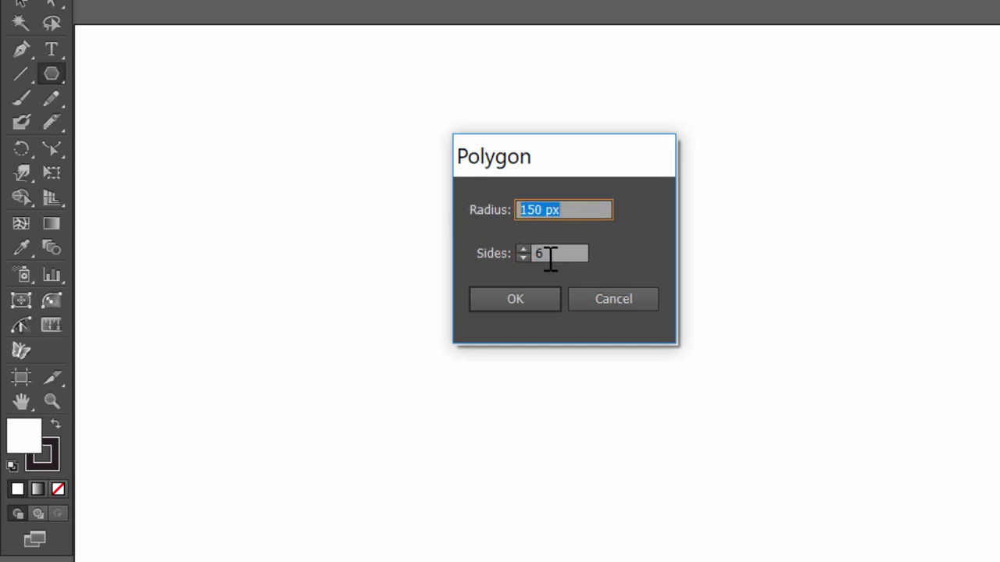
drag(547, 259, 500, 243)
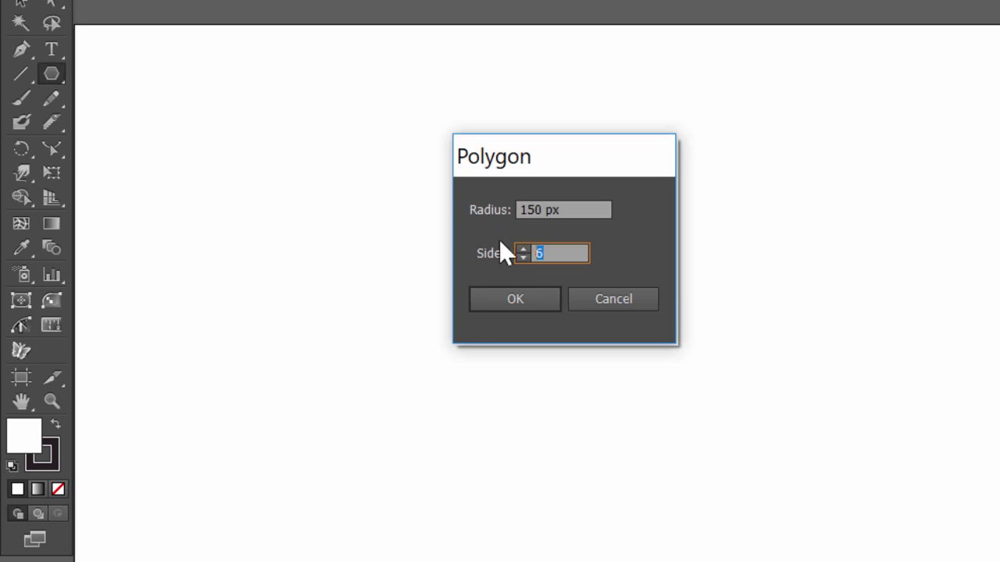
click(514, 300)
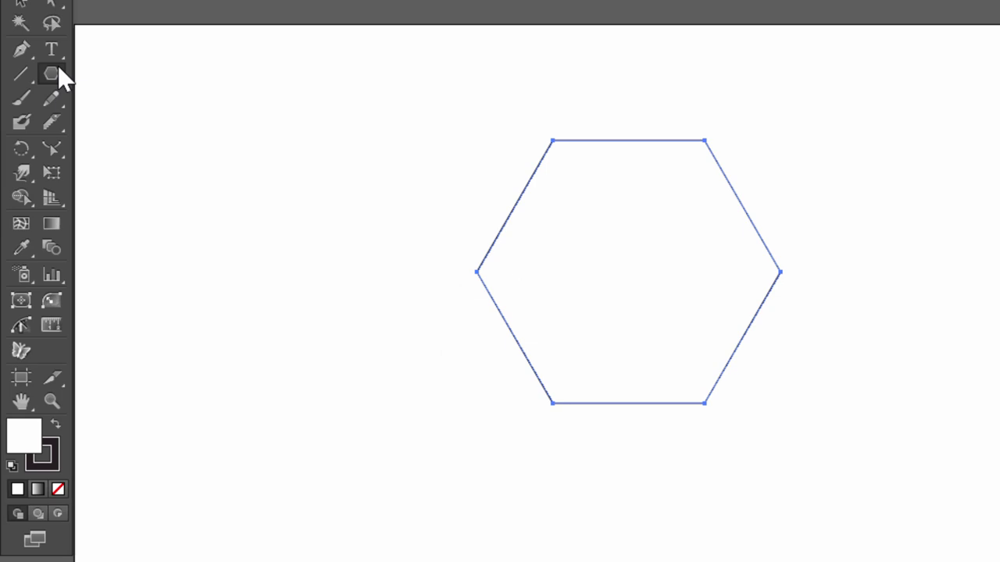
Step: Draw two diagonal lines and one horizontal line through the hexagon's opposite corners
click(23, 71)
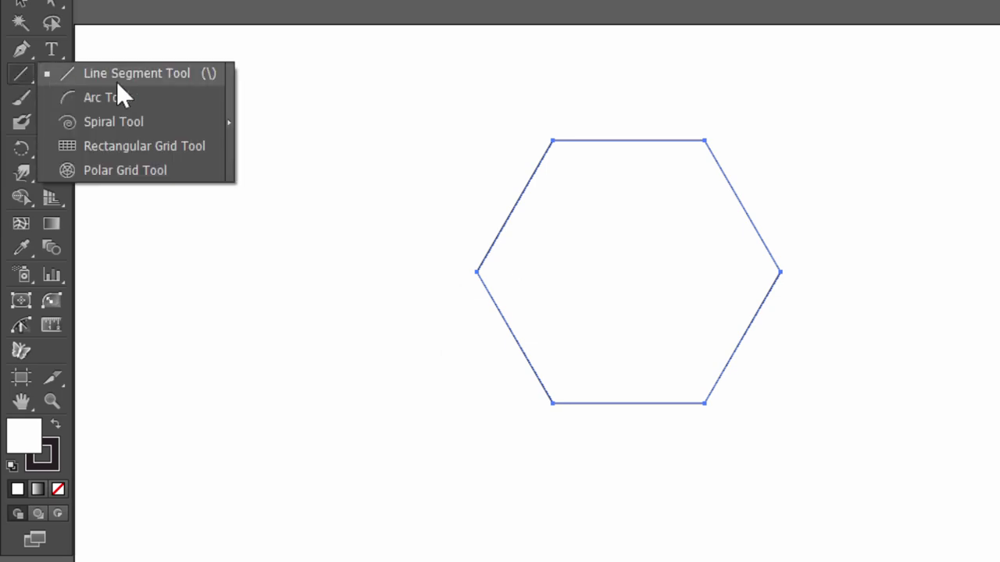
click(174, 75)
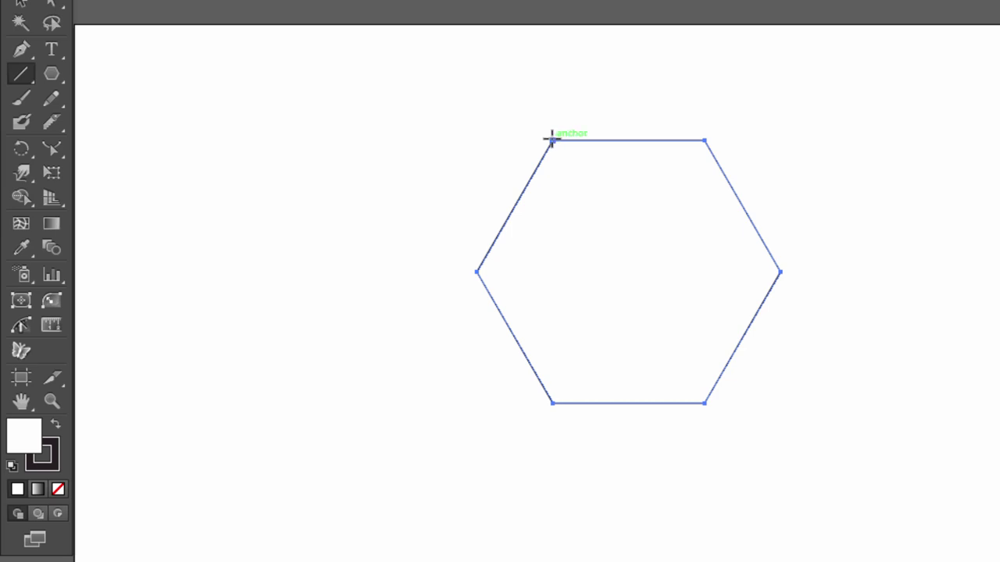
mouse_move(552, 140)
mouse_down()
mouse_move(645, 275)
mouse_move(704, 403)
mouse_up()
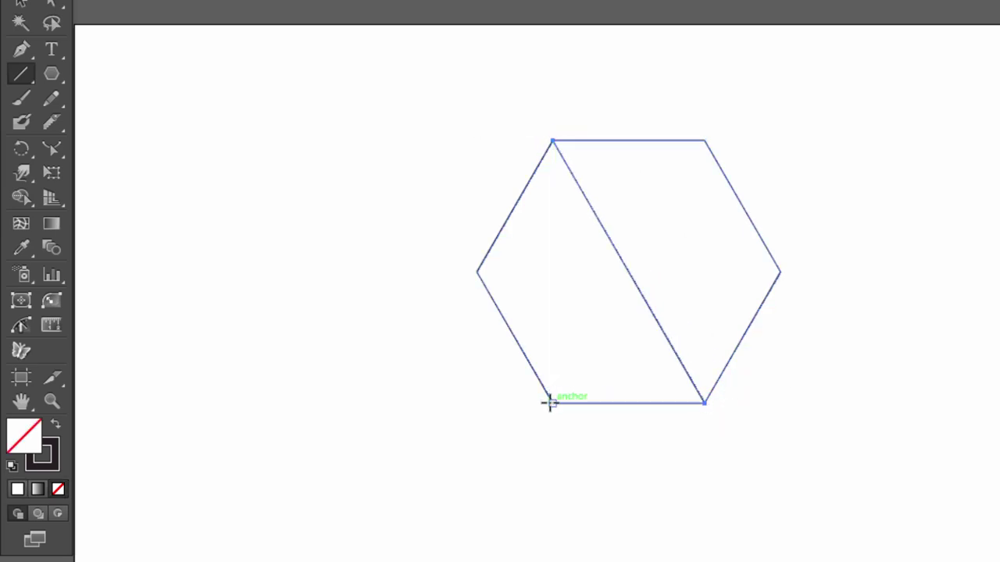
mouse_move(553, 403)
mouse_down()
mouse_move(710, 223)
mouse_move(704, 140)
mouse_up()
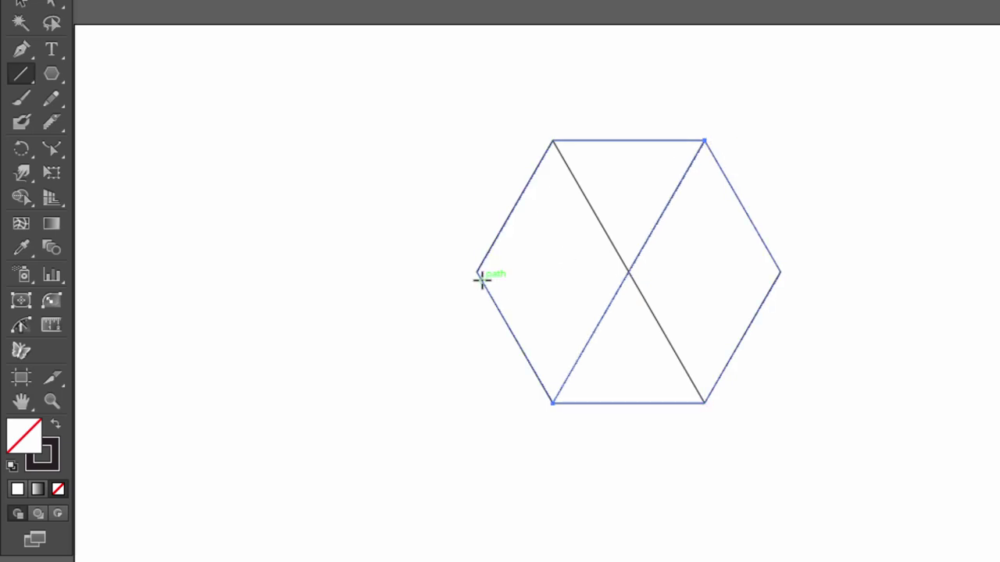
drag(476, 272, 780, 272)
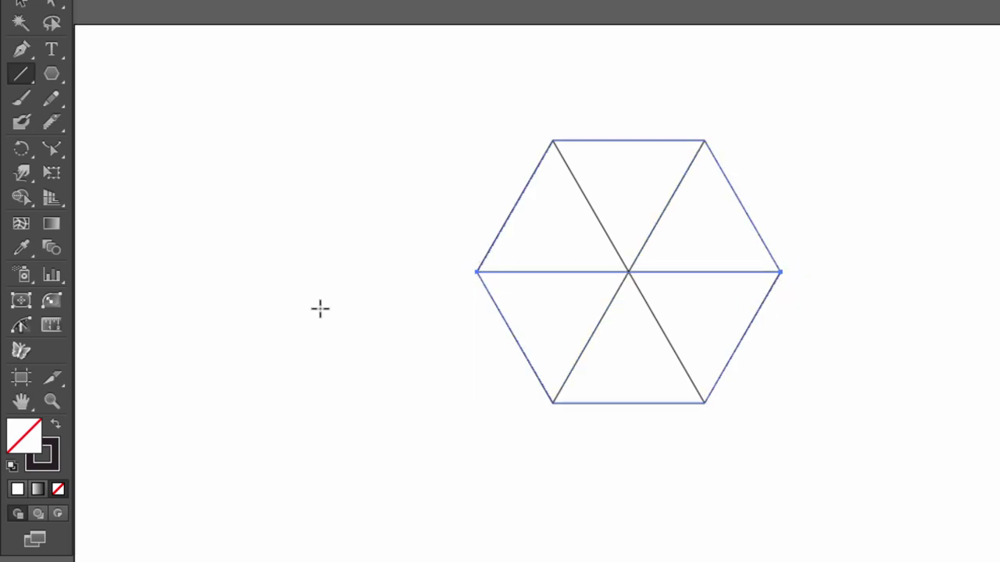
click(51, 401)
drag(399, 80, 874, 492)
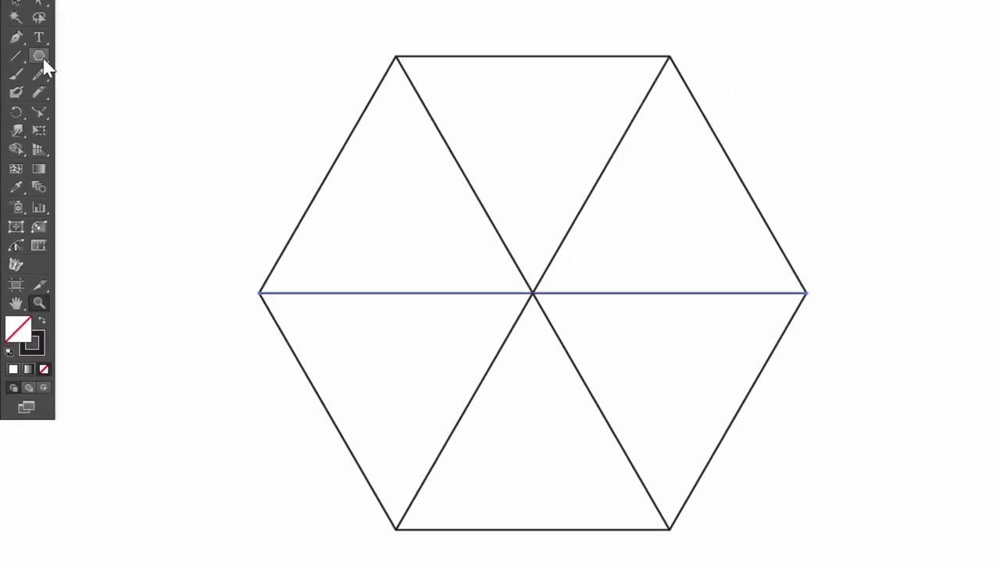
drag(40, 59, 104, 56)
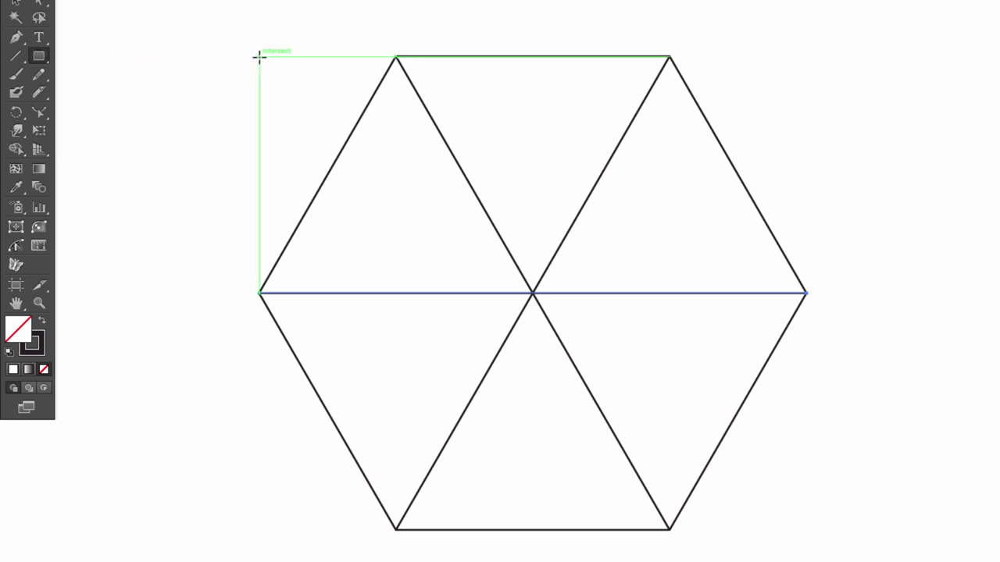
Step: Draw a rectangle across the hexagon's outer corners and verify it is 300 × 259.808 px
drag(263, 60, 805, 528)
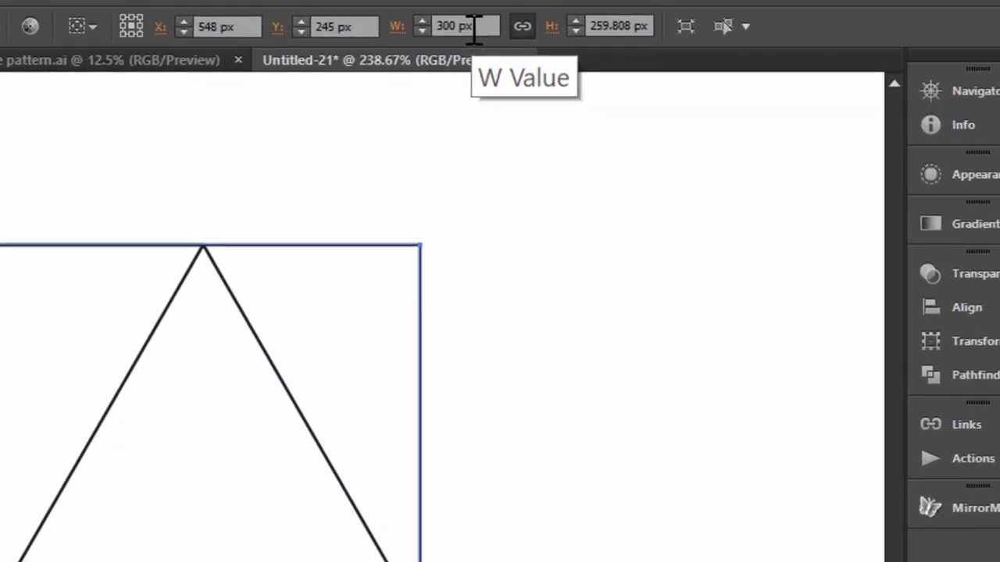
drag(416, 31, 353, 44)
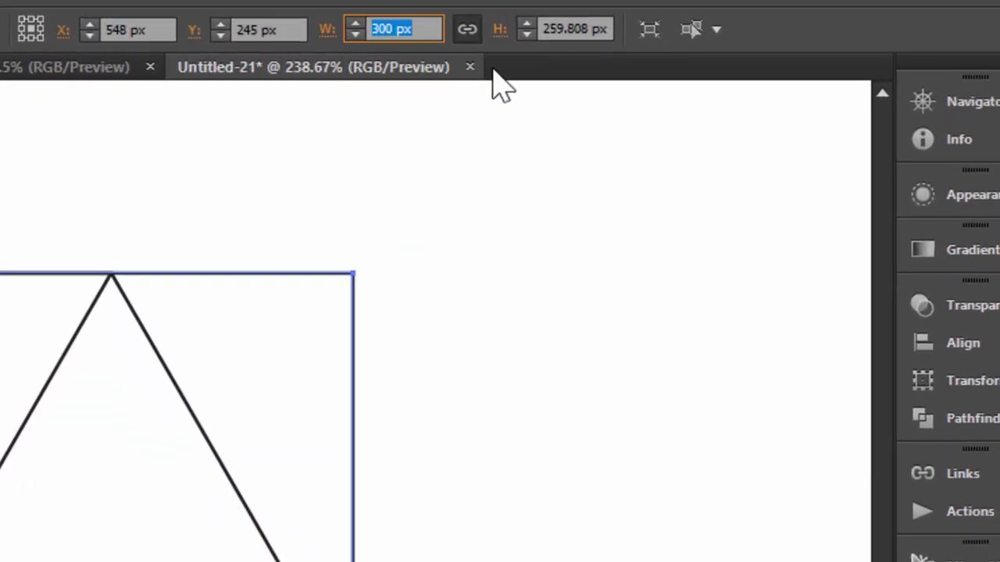
click(535, 32)
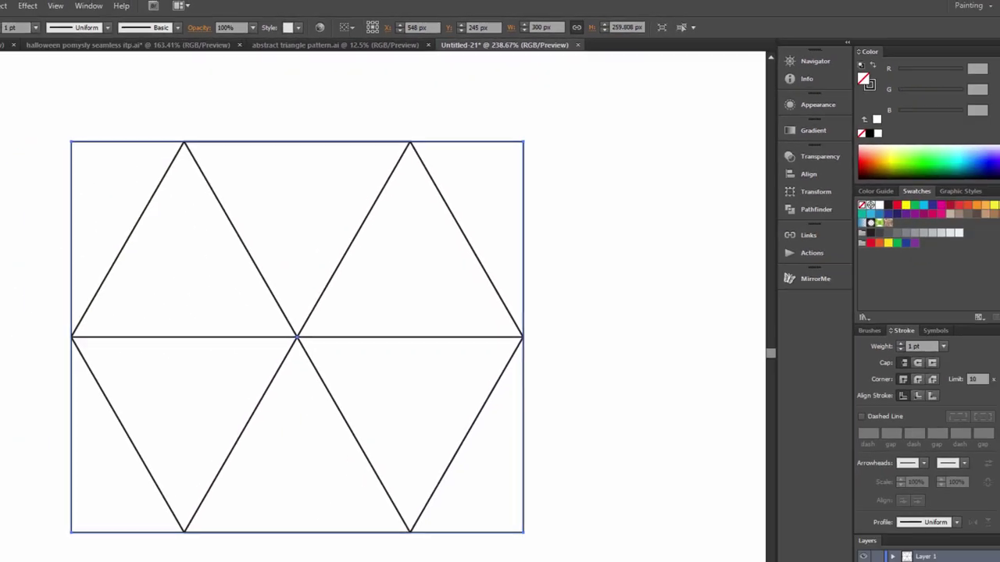
Step: Deselect the rectangle and zoom out to see the whole artboard
click(0, 94)
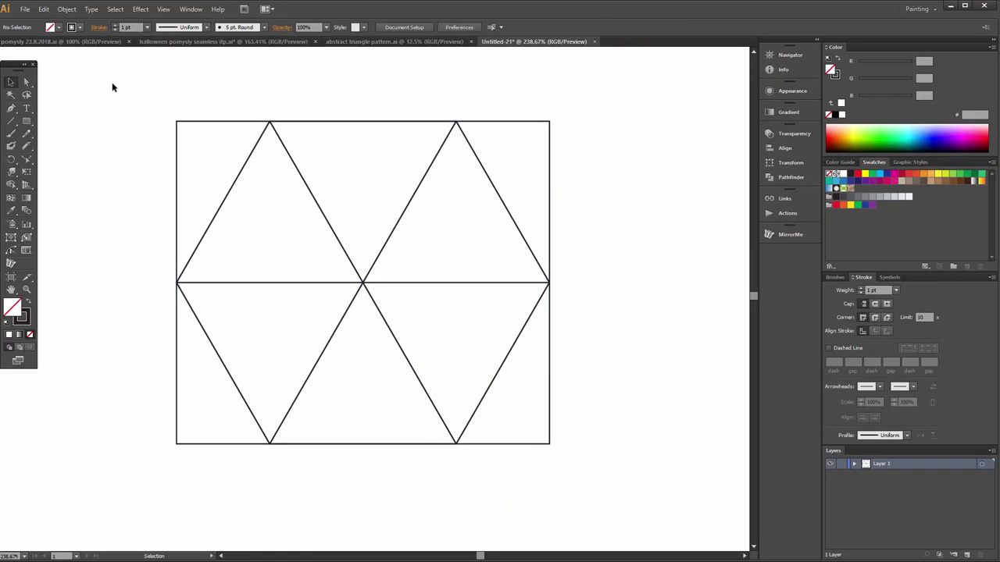
click(26, 289)
alt+click(292, 314)
alt+click(391, 301)
alt+click(382, 297)
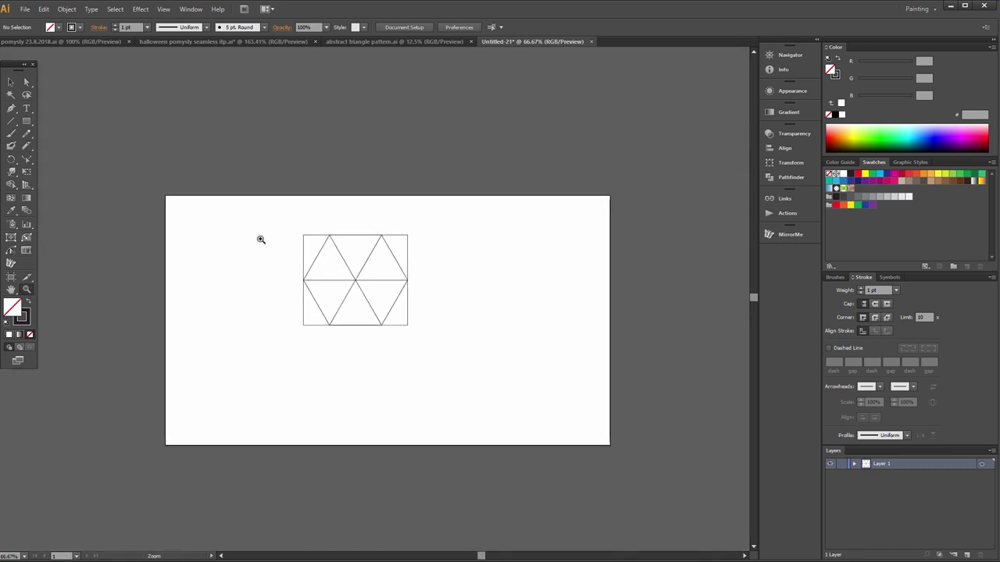
Step: Move the hexagon-and-rectangle artwork to the artboard's top-left corner and set its fill to None
click(11, 82)
drag(221, 196, 473, 382)
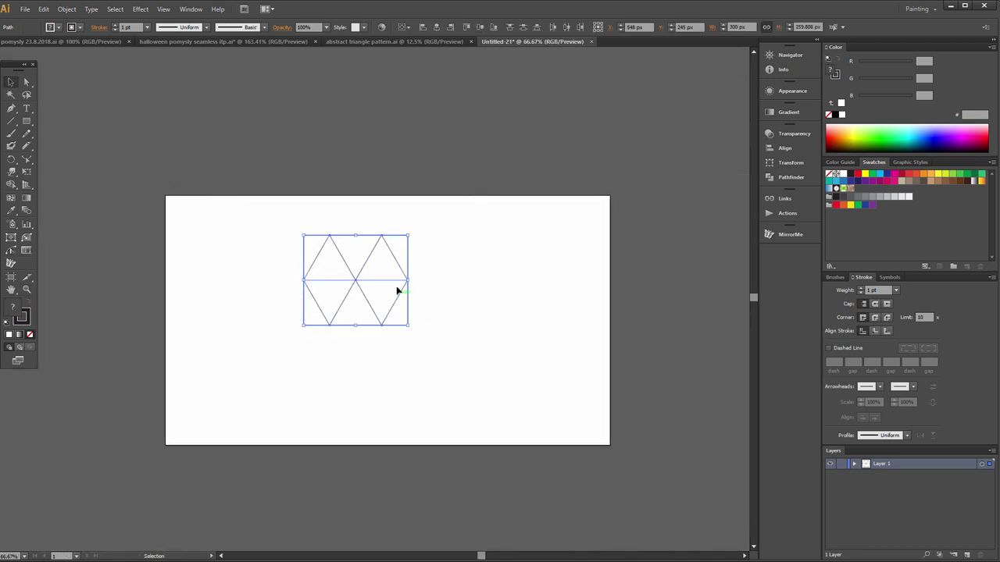
drag(391, 280, 267, 245)
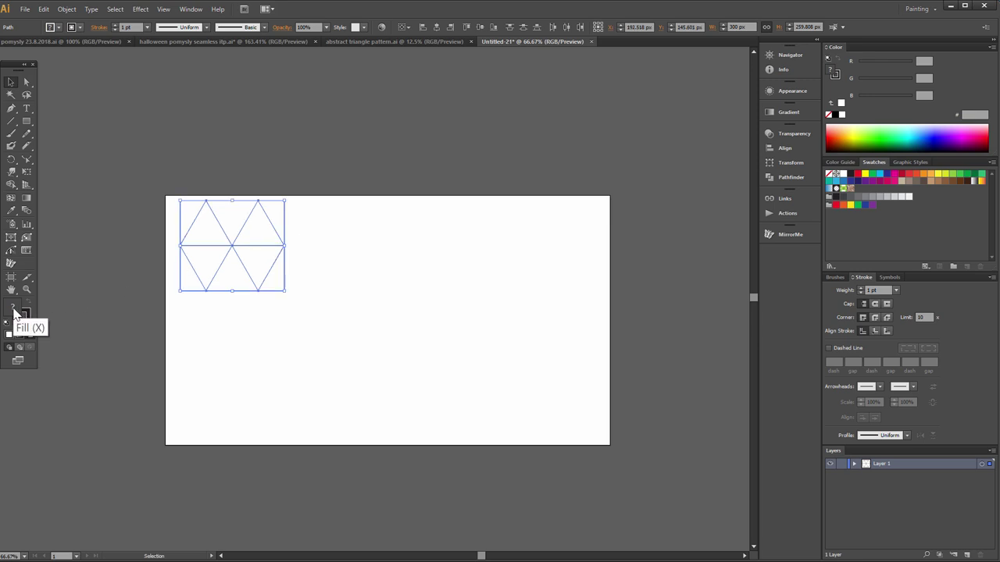
click(9, 334)
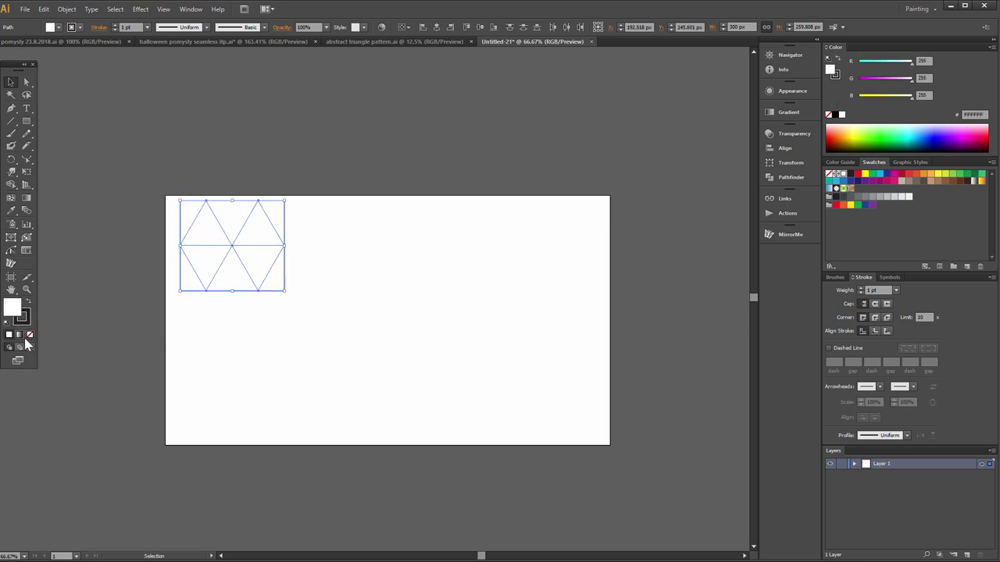
click(30, 335)
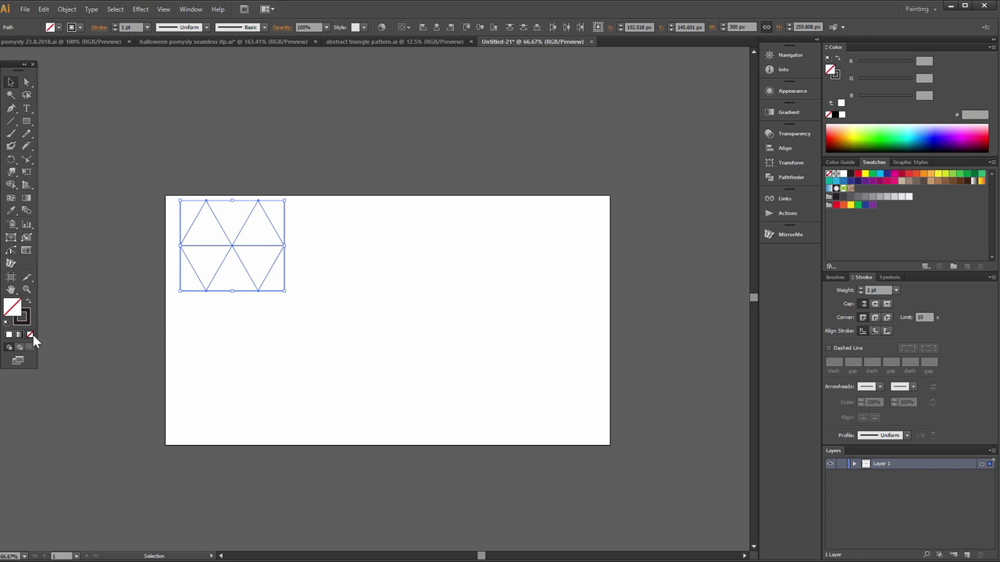
Step: Apply a Transform effect with 300 px horizontal move and 3 copies to repeat the tile
click(141, 10)
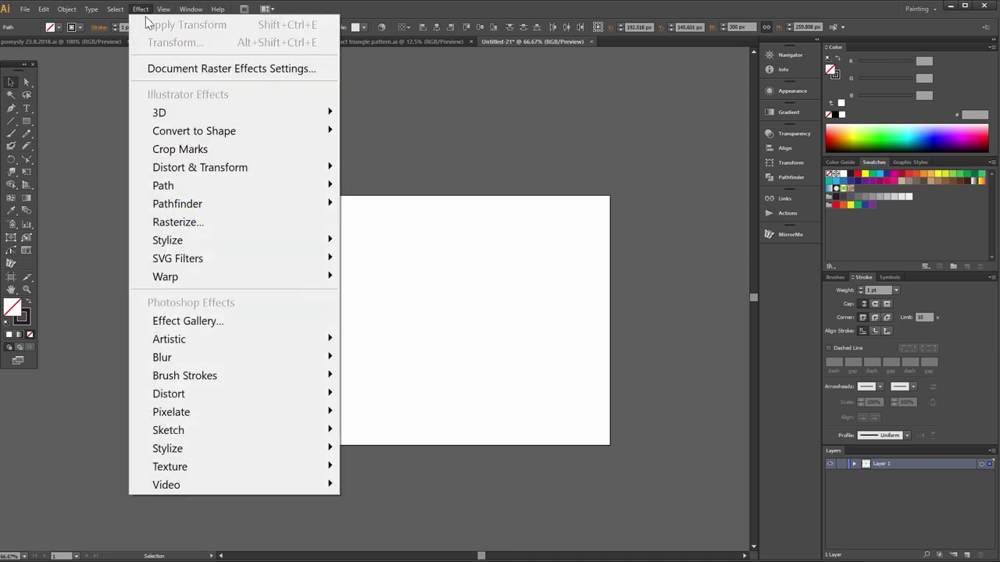
mouse_move(232, 169)
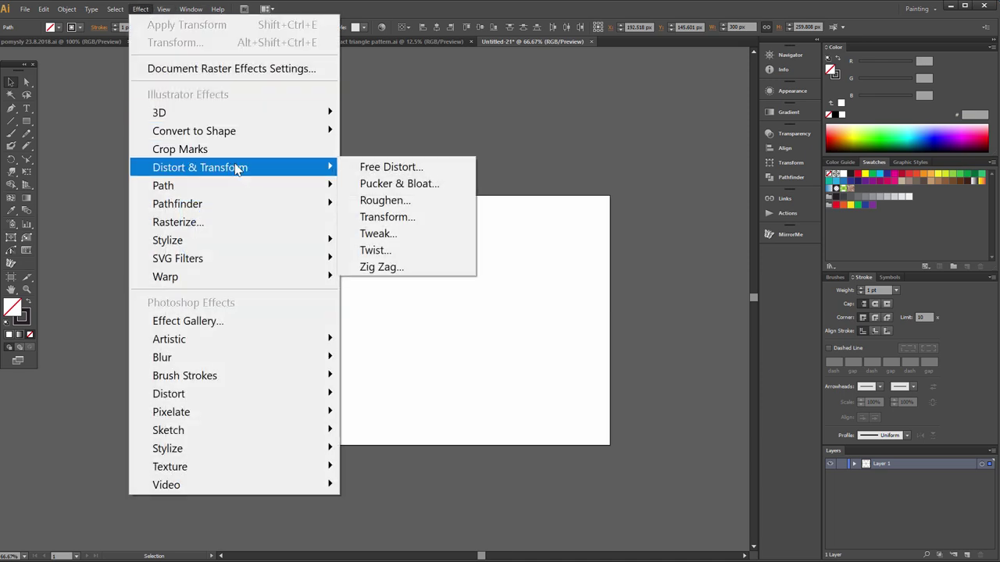
click(393, 218)
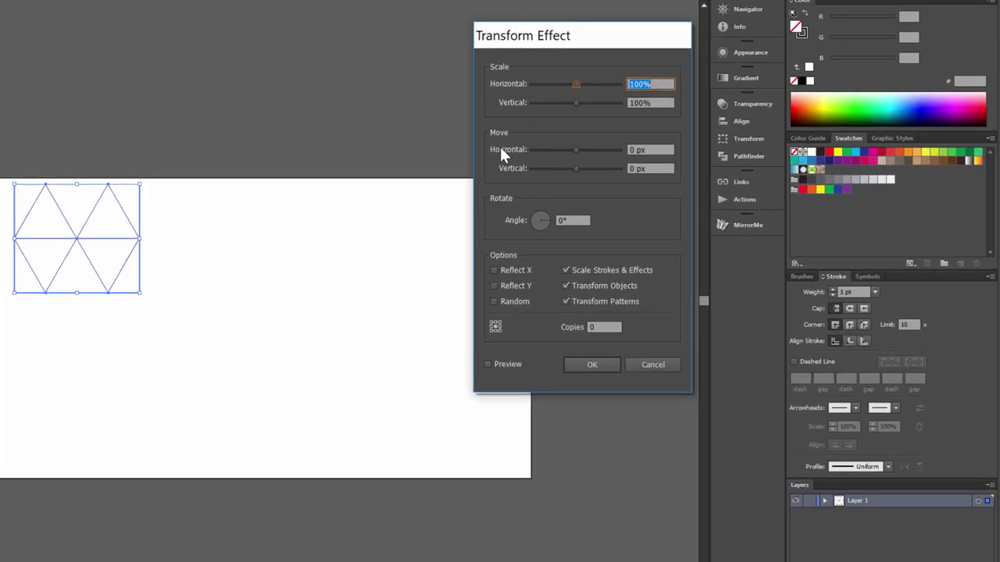
key(Tab)
key(Tab)
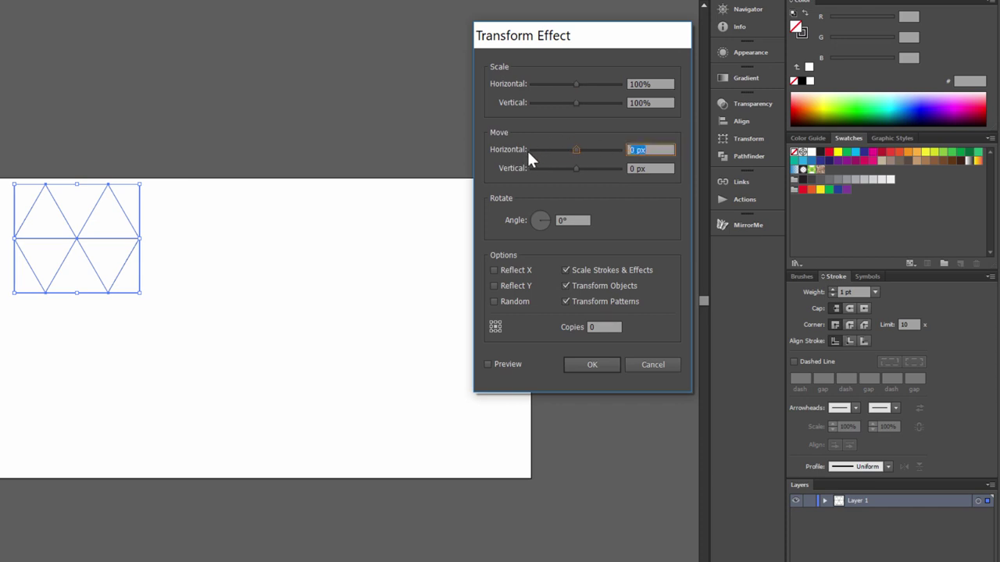
text(300)
key(Tab)
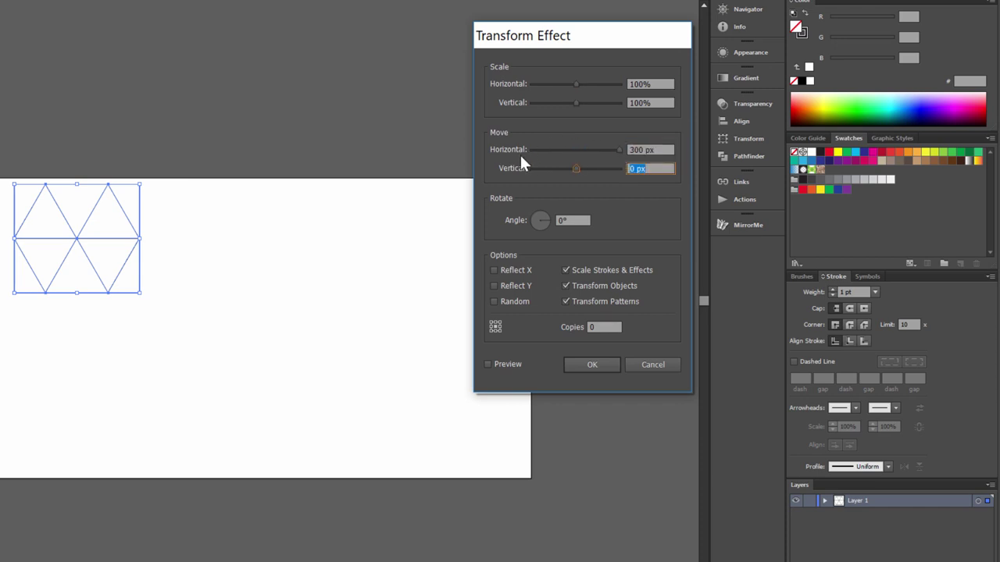
click(502, 365)
click(614, 328)
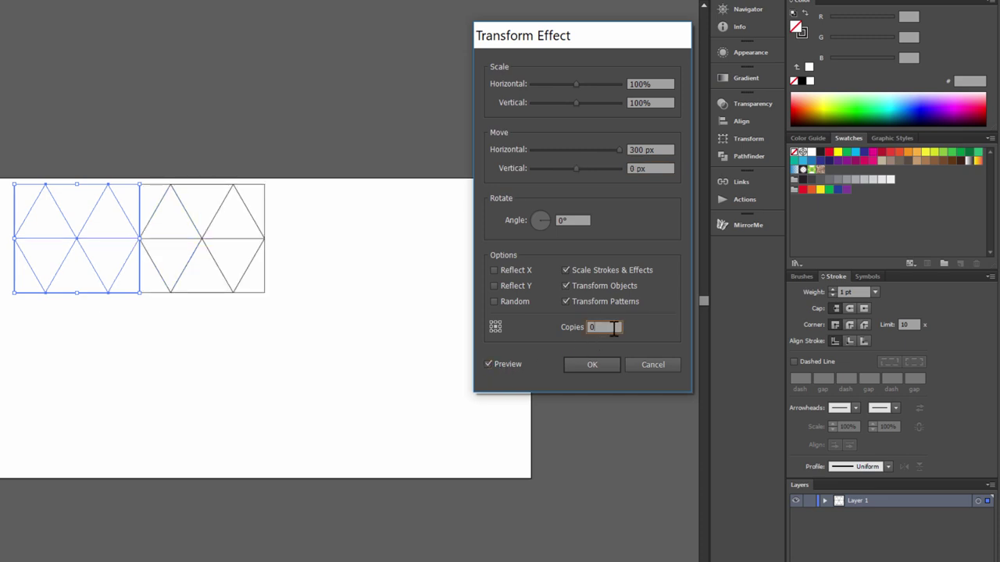
key(Up)
key(Up)
key(Up)
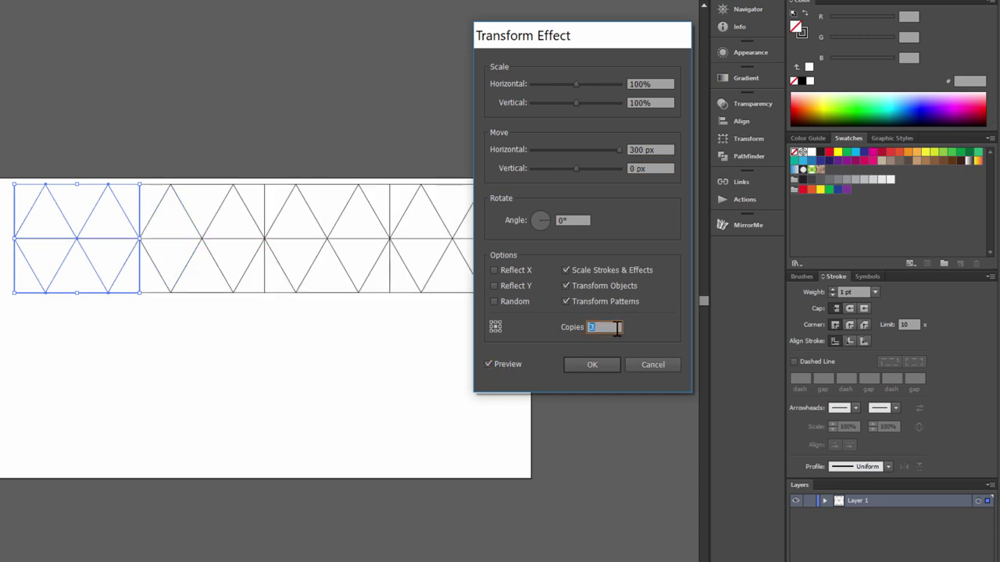
click(596, 362)
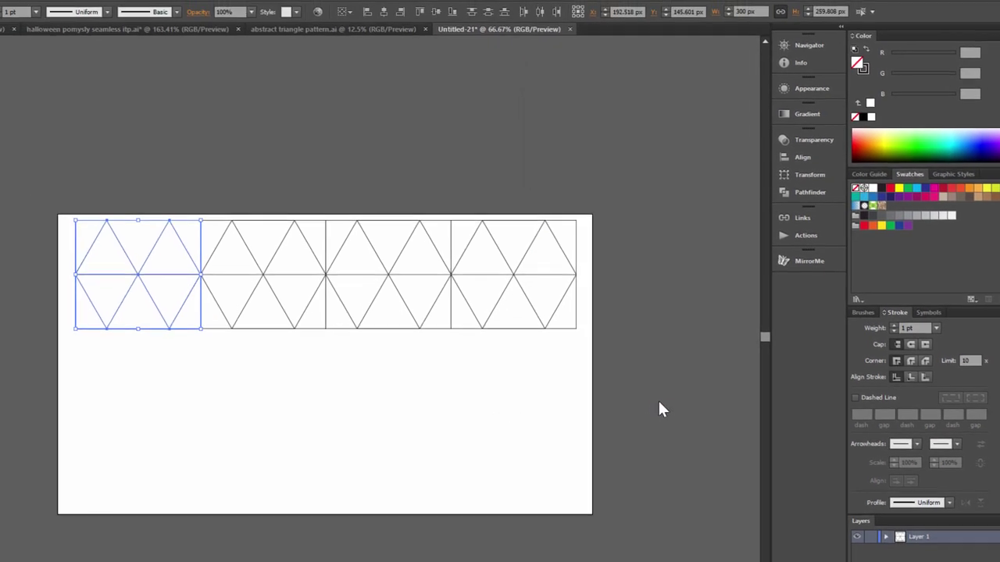
Step: Add a second Transform effect with 0 px horizontal and 259.808 px vertical move
click(67, 10)
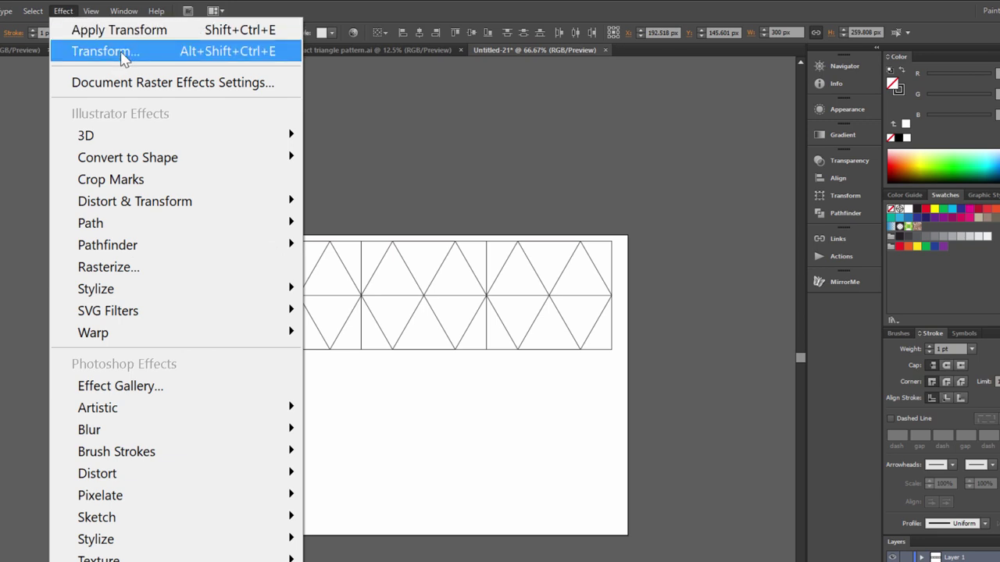
click(122, 54)
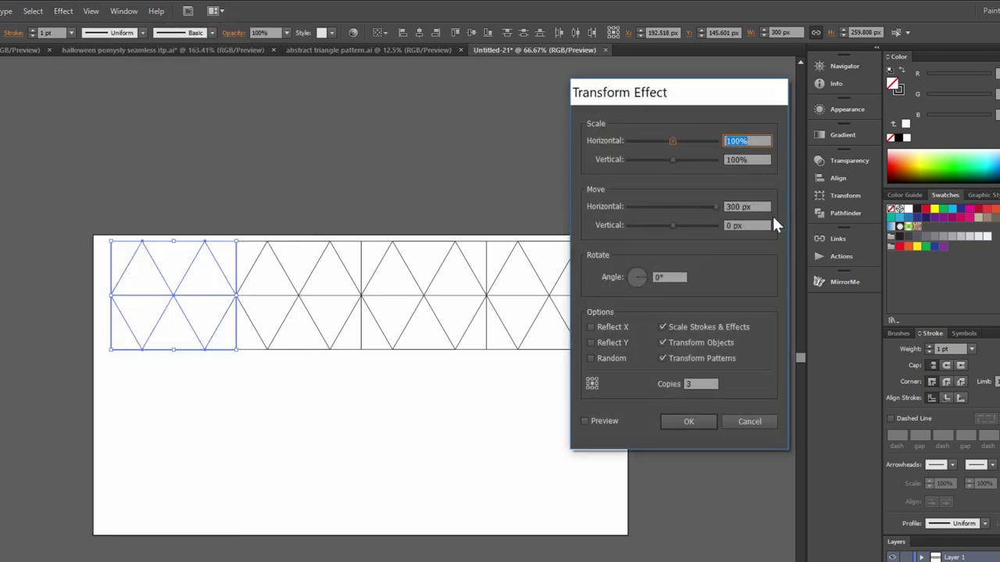
key(Tab)
key(Tab)
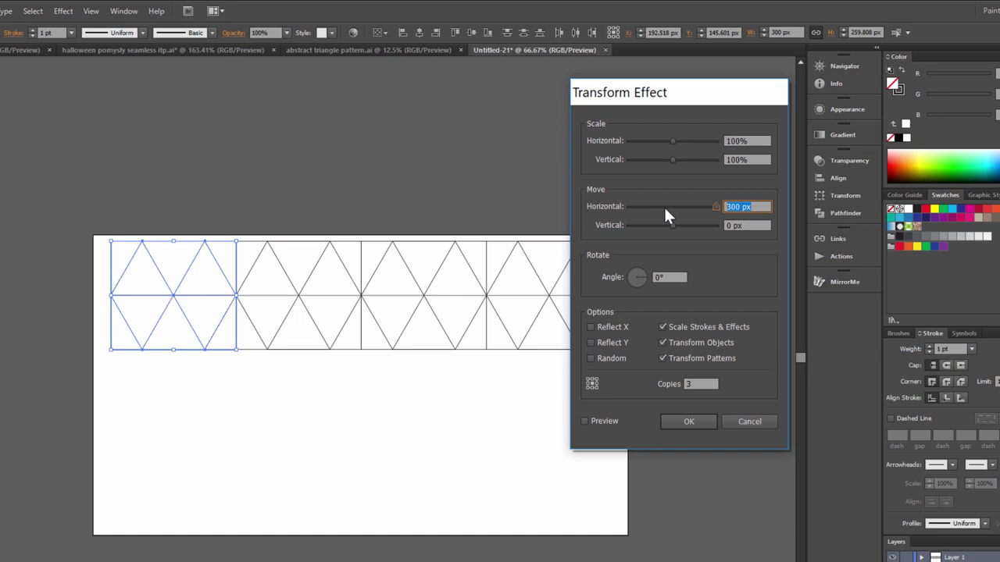
text(0)
key(Tab)
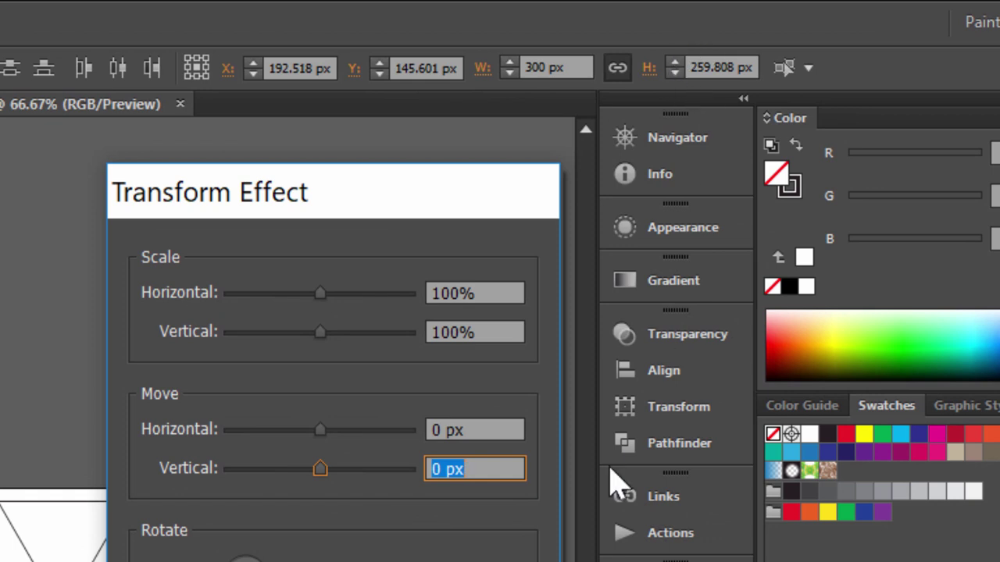
text(259)
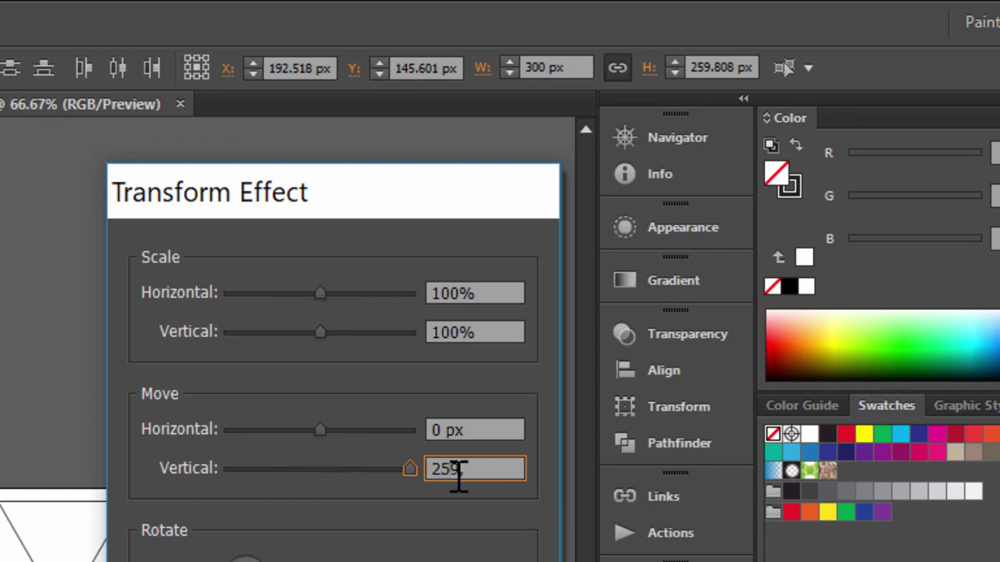
text(.808)
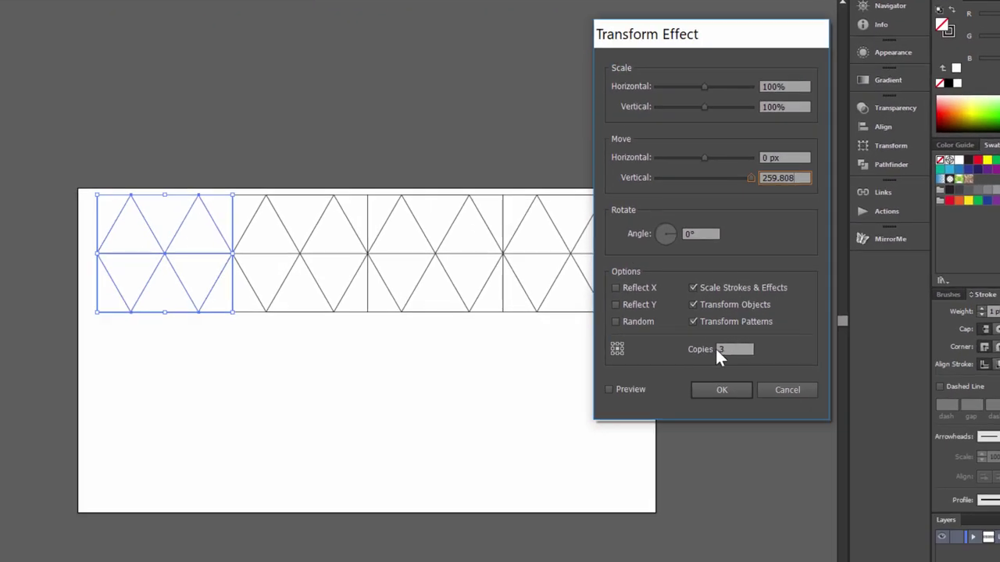
Step: Apply the downward repeat and expand the appearance into four rows of editable paths
click(719, 389)
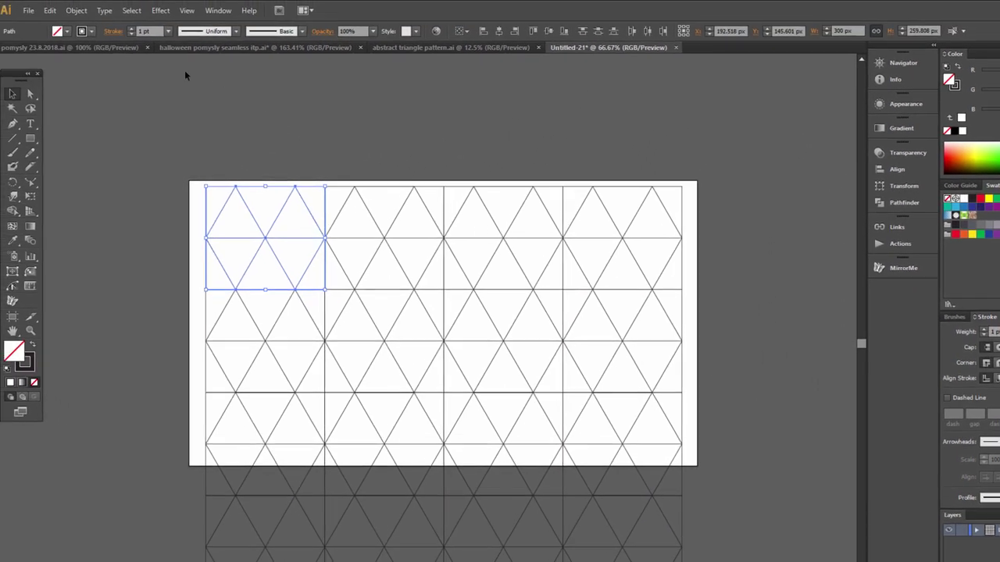
click(76, 10)
click(154, 208)
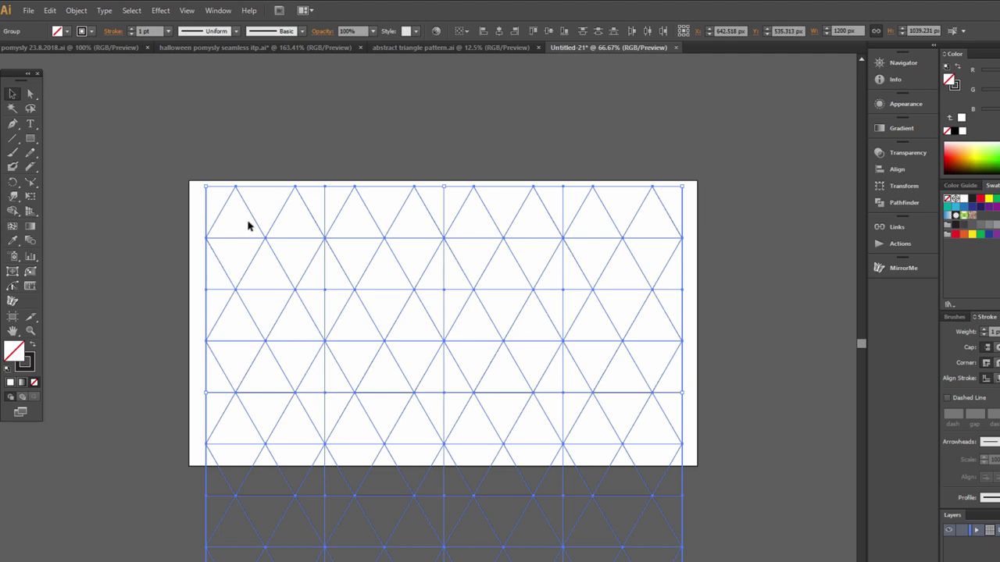
Step: Outline the grid into separate segments with Pathfinder and set the stroke weight to 5 pt
click(903, 205)
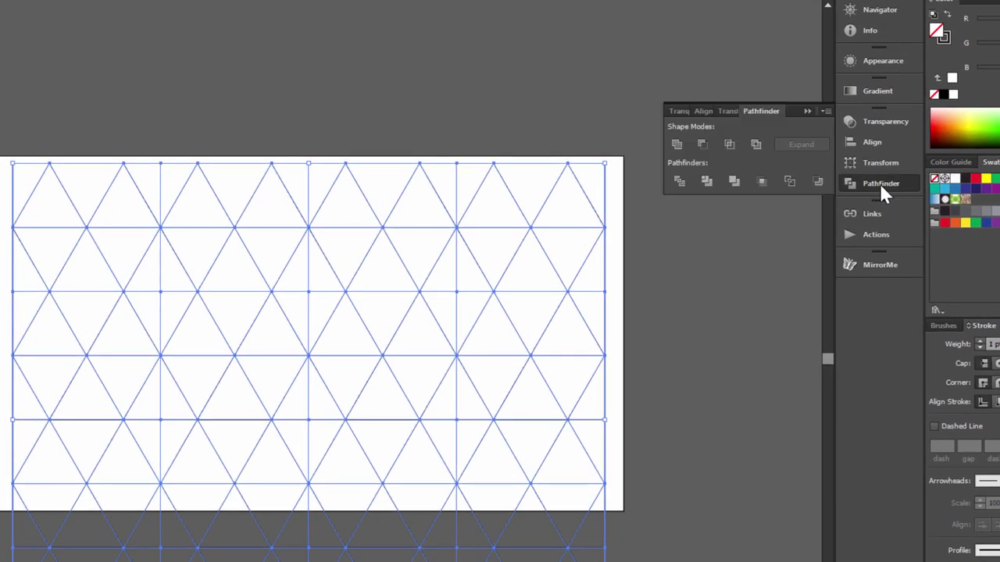
click(788, 184)
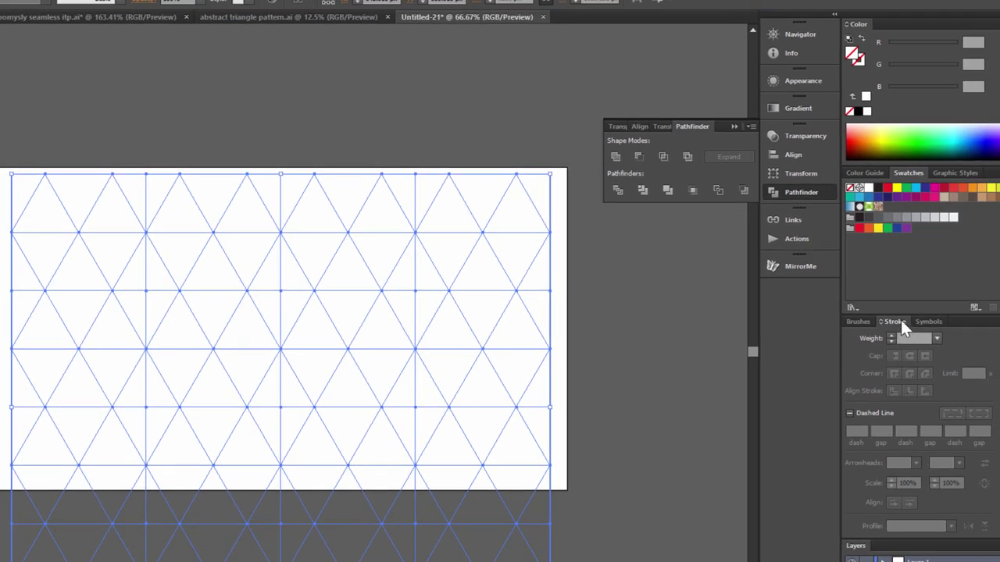
click(912, 337)
text(5)
key(Return)
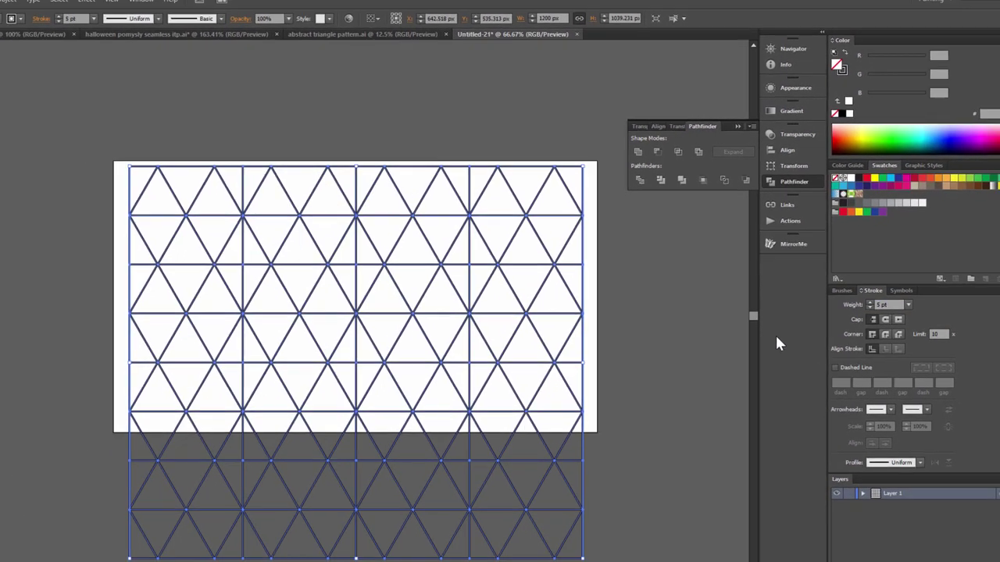
click(25, 290)
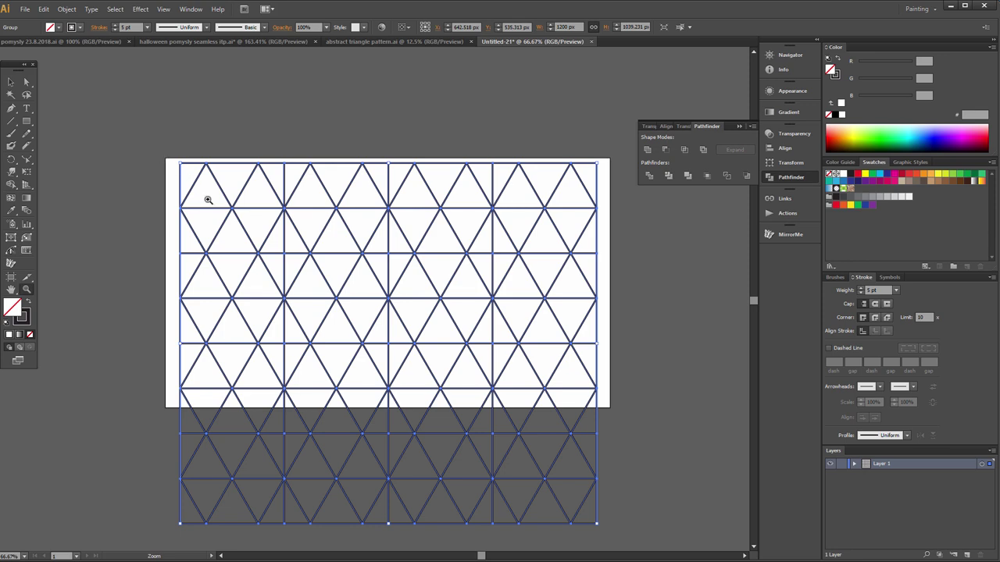
drag(166, 159, 310, 278)
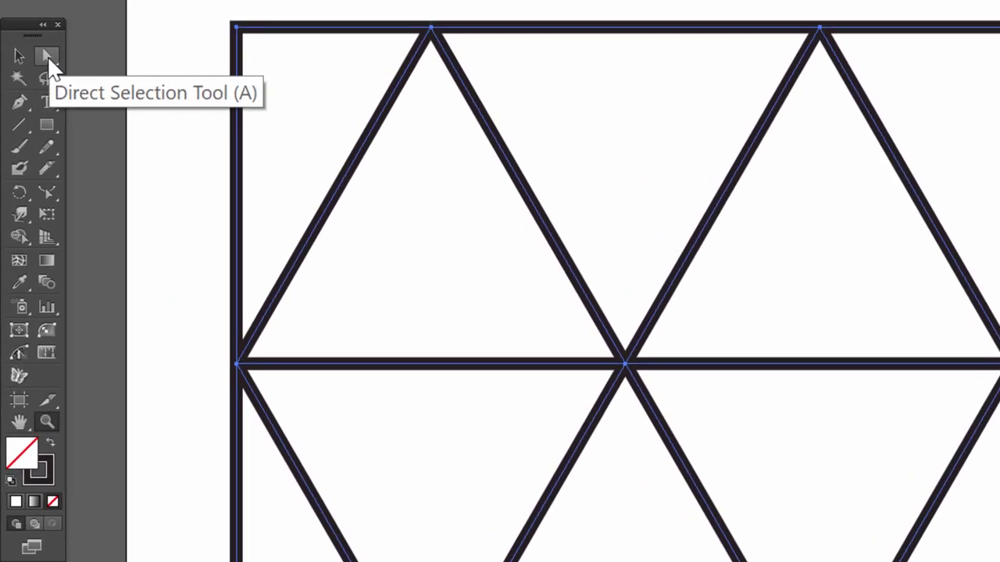
Step: Drag the first line crossing up and right with Direct Selection, undoing a misplaced move
click(45, 56)
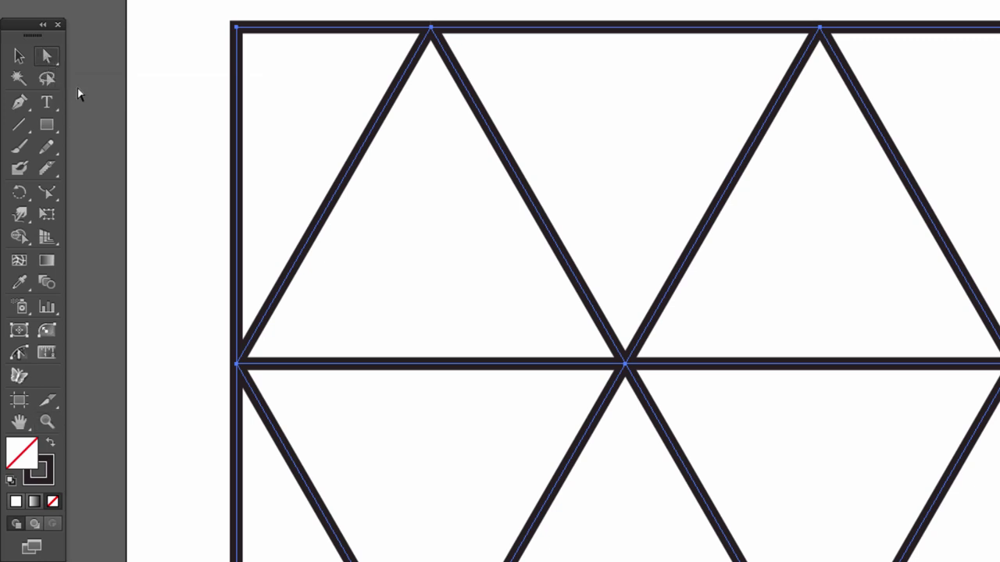
click(172, 162)
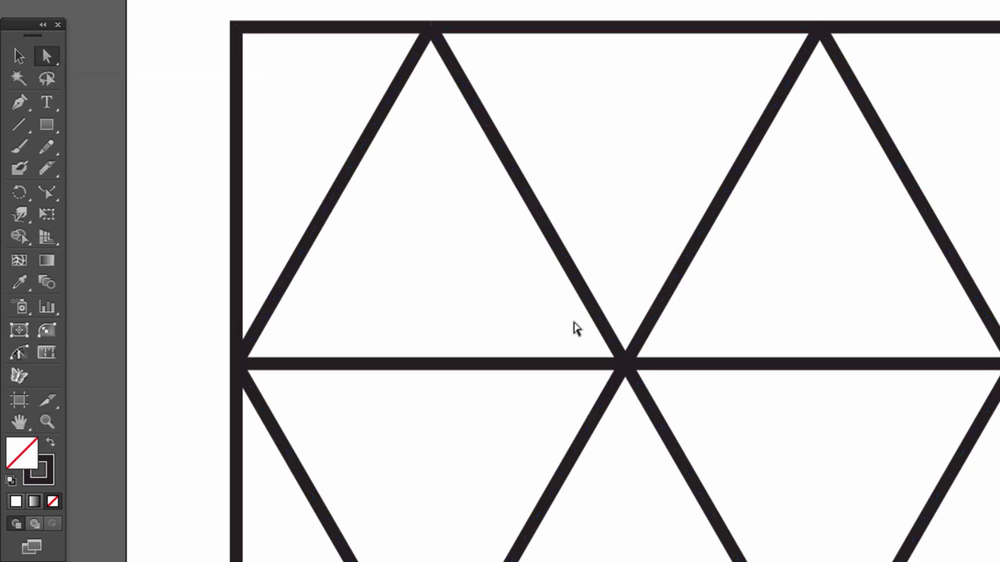
drag(536, 301, 736, 446)
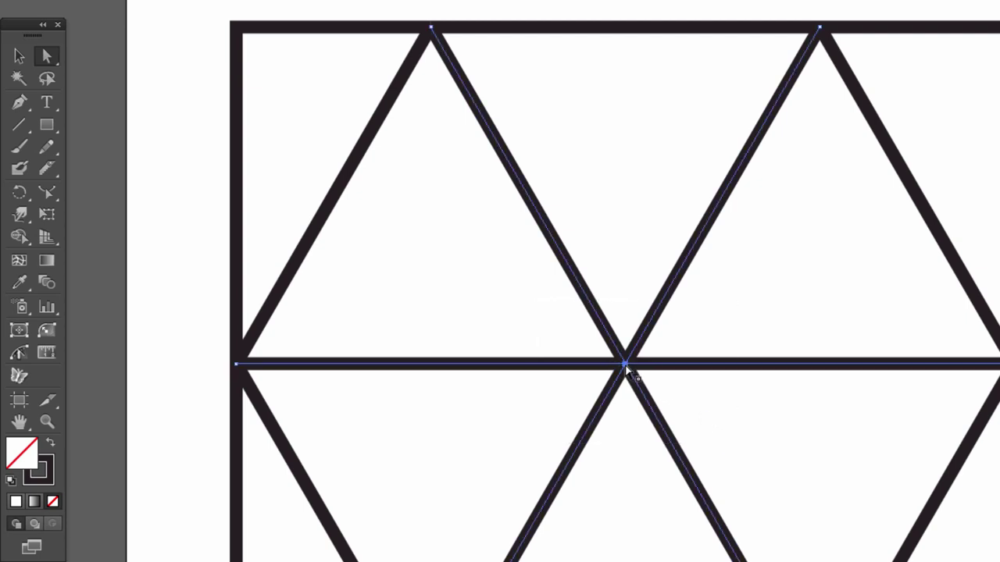
drag(625, 364, 779, 281)
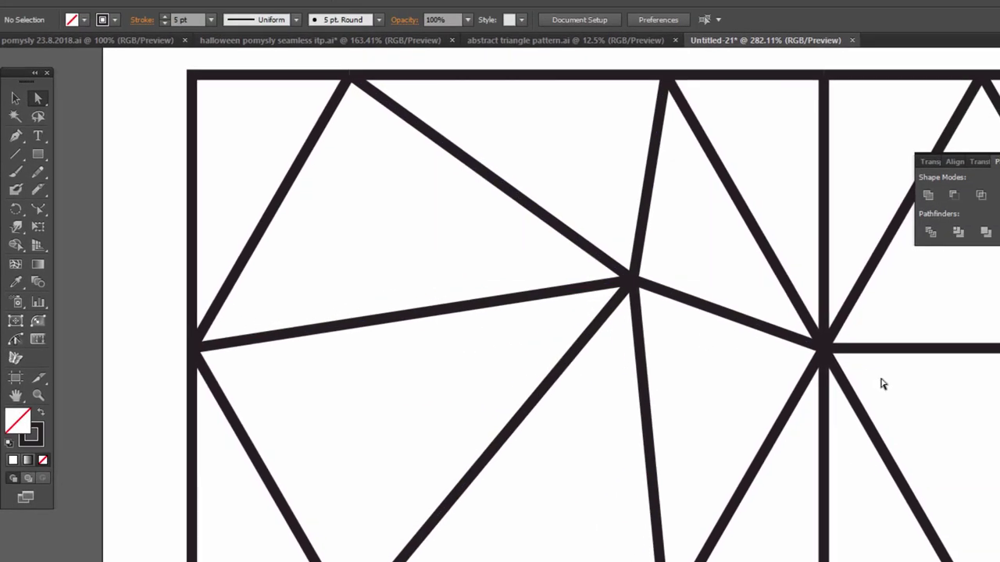
drag(822, 349, 712, 358)
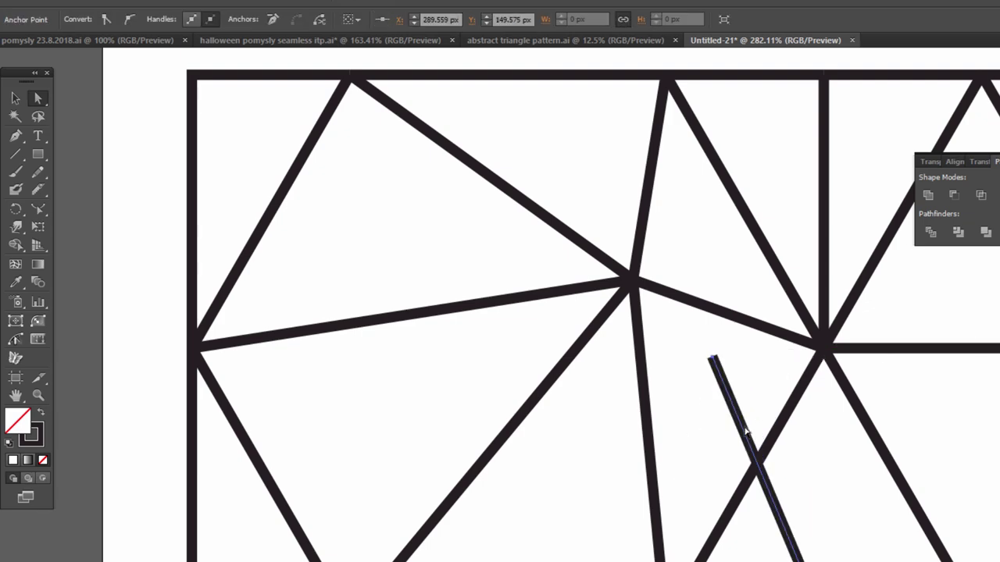
click(66, 11)
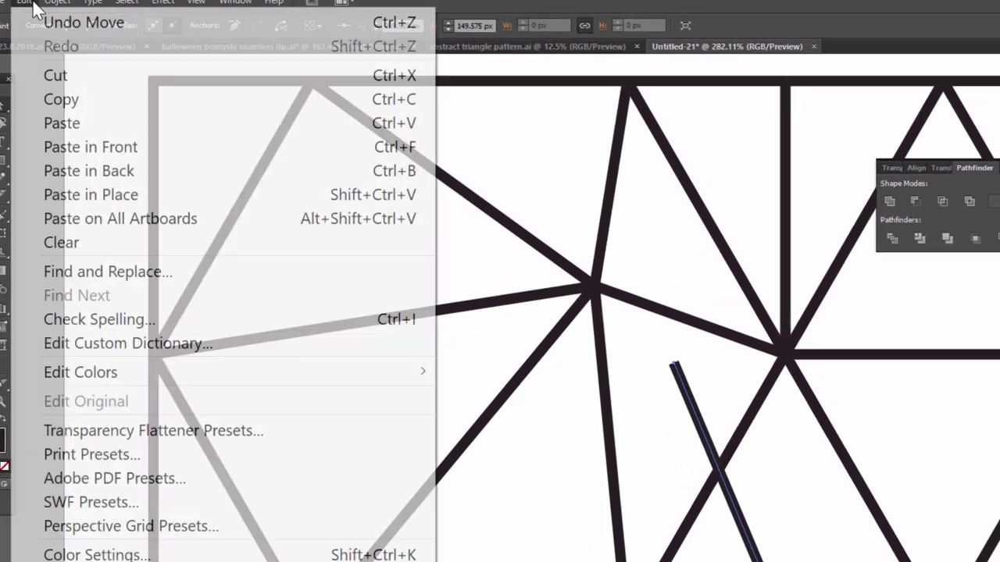
click(84, 22)
Step: Reposition more upper-left crossings, lowering one and shifting the central junction up and right
drag(720, 297, 855, 417)
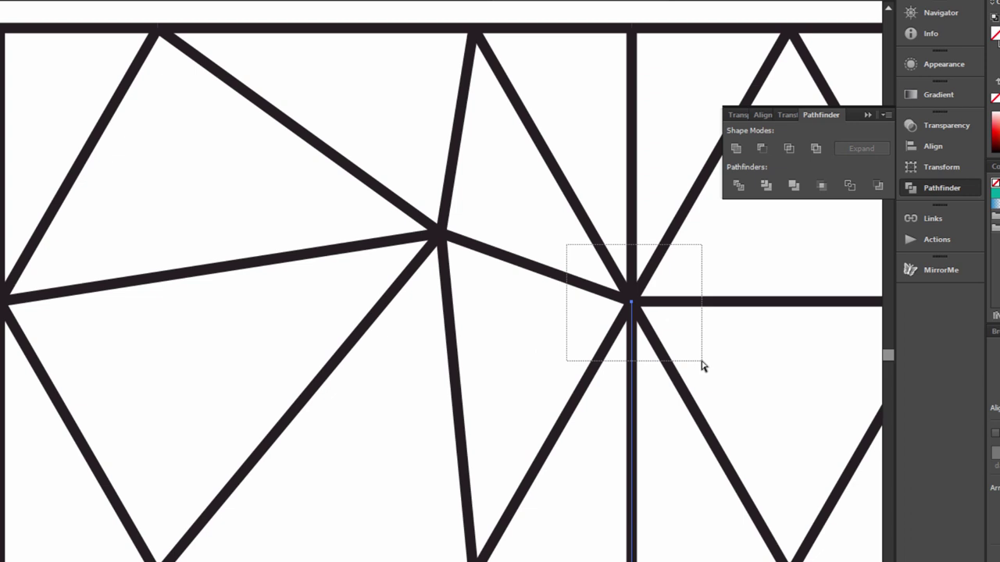
drag(702, 366, 702, 363)
drag(633, 301, 796, 262)
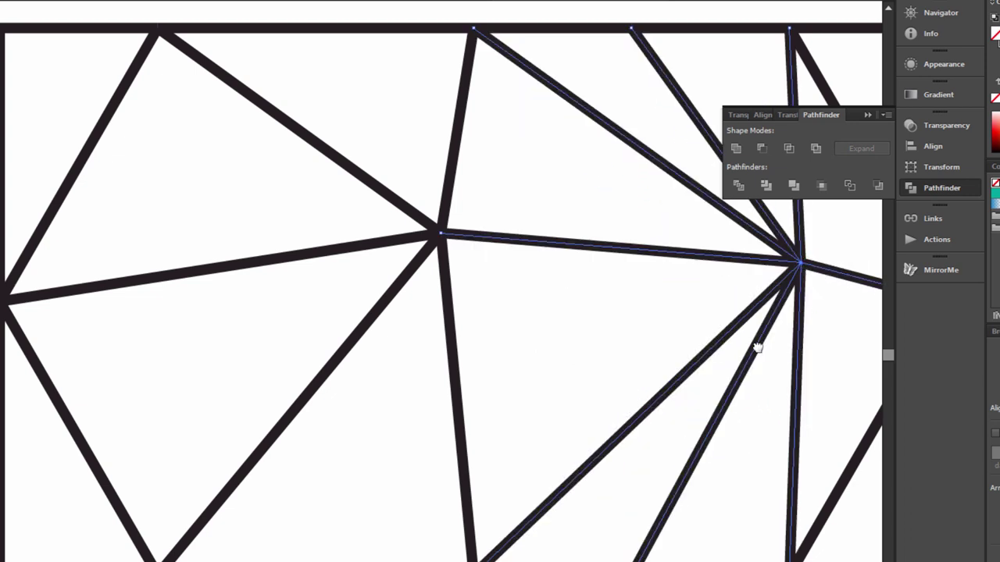
drag(754, 348, 219, 360)
click(406, 330)
drag(406, 330, 377, 429)
drag(660, 397, 529, 422)
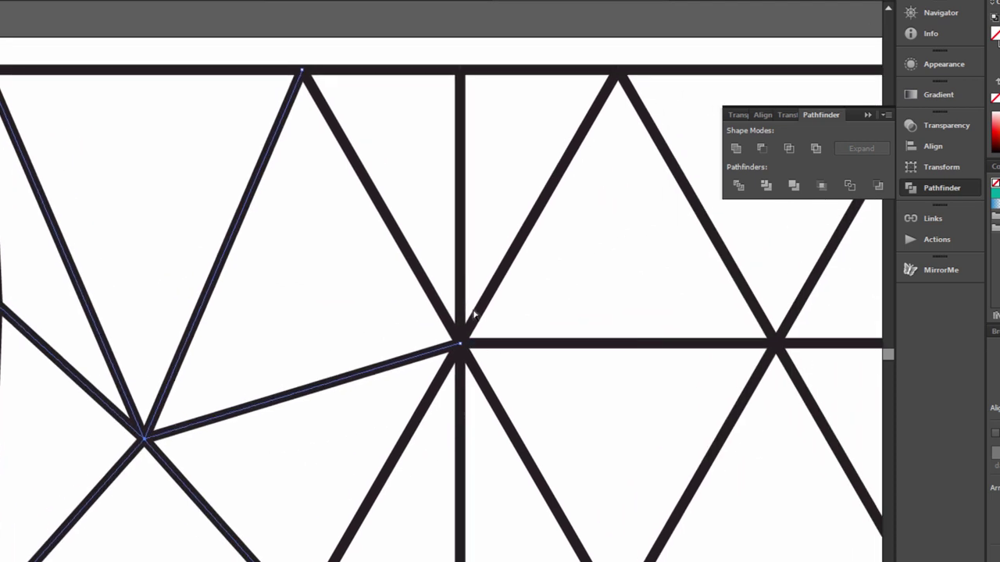
drag(393, 300, 522, 422)
drag(460, 344, 580, 300)
key(space)
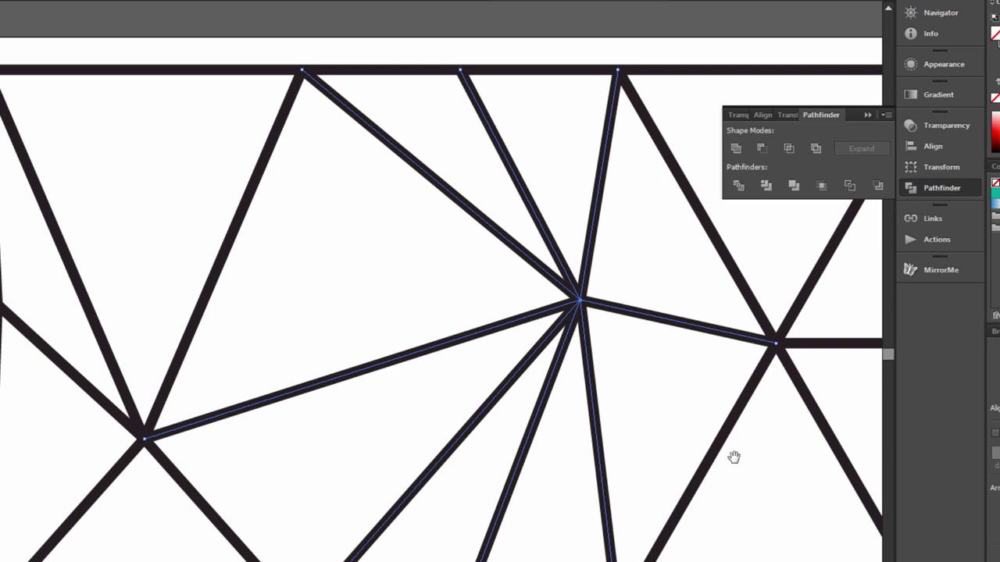
Step: Drag mid-mesh junctions up-right, down-left and down-right while panning across the grid
drag(734, 456, 403, 458)
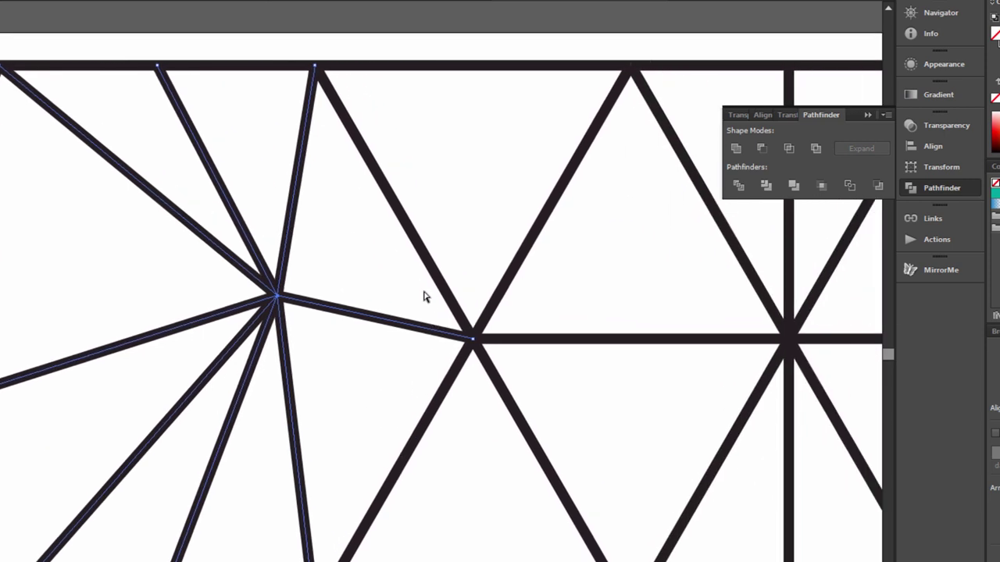
click(551, 399)
drag(471, 338, 541, 206)
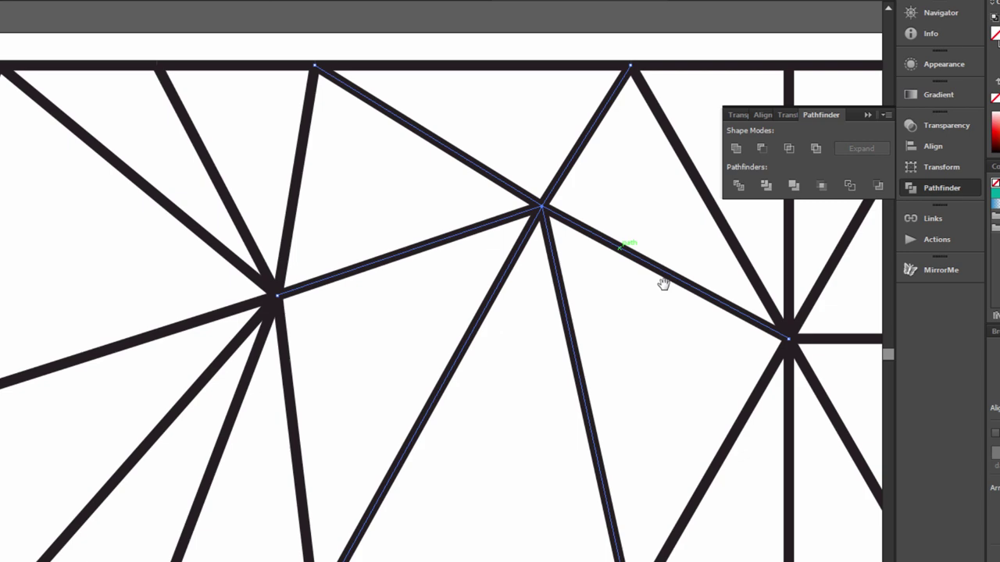
drag(663, 283, 247, 303)
drag(289, 271, 461, 411)
drag(372, 359, 313, 429)
drag(685, 419, 324, 255)
drag(379, 297, 402, 324)
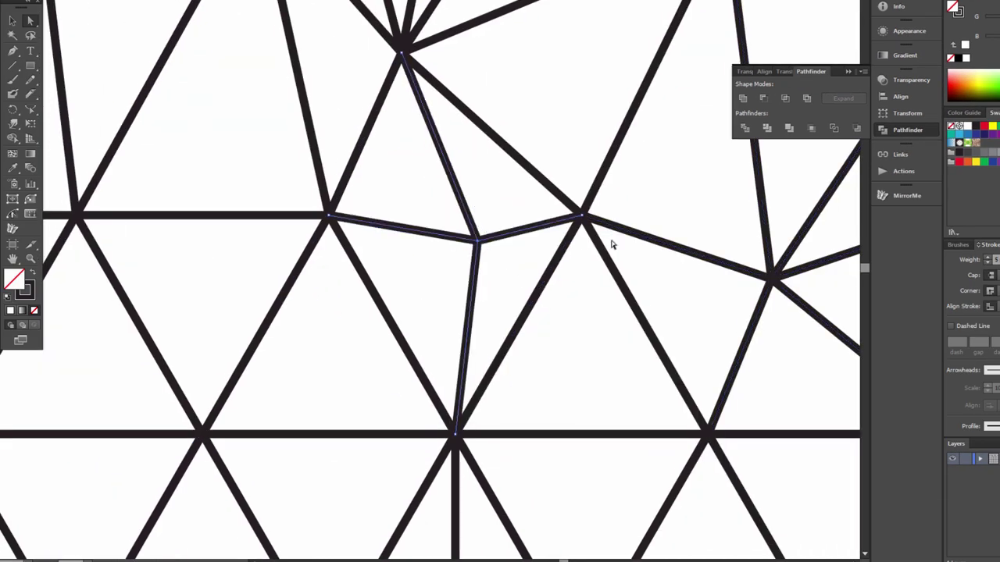
Step: Reposition several junctions on the right side of the mesh
drag(584, 217, 502, 223)
mouse_move(245, 223)
mouse_down()
mouse_move(245, 290)
mouse_move(250, 223)
mouse_up()
drag(196, 208, 520, 279)
drag(535, 217, 536, 265)
drag(319, 283, 368, 245)
drag(398, 209, 473, 368)
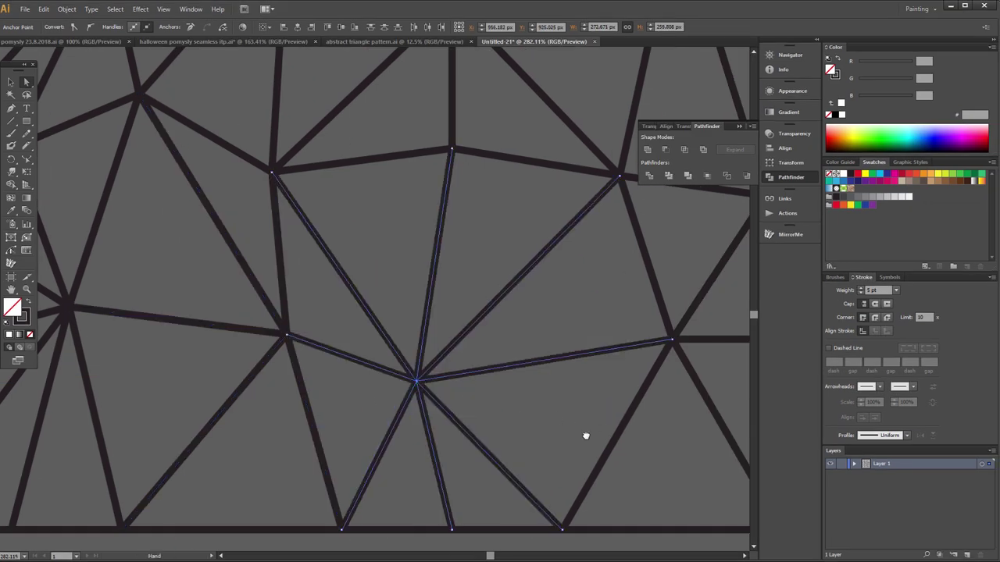
Step: Move a junction near the right edge, then zoom out to view the whole artboard
drag(585, 435, 308, 470)
click(397, 374)
drag(397, 375, 464, 448)
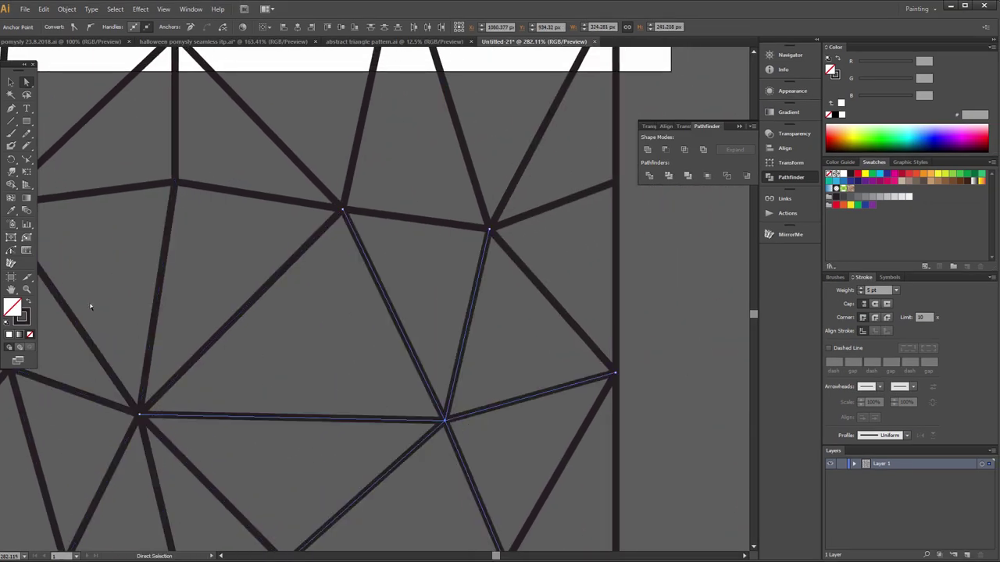
click(26, 289)
key(ctrl+1)
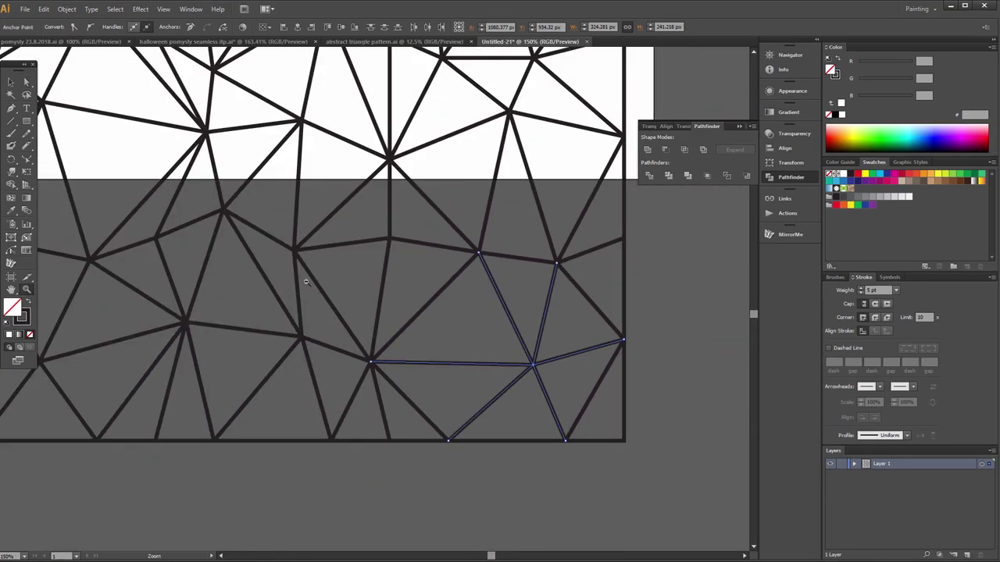
alt+click(326, 272)
alt+click(326, 273)
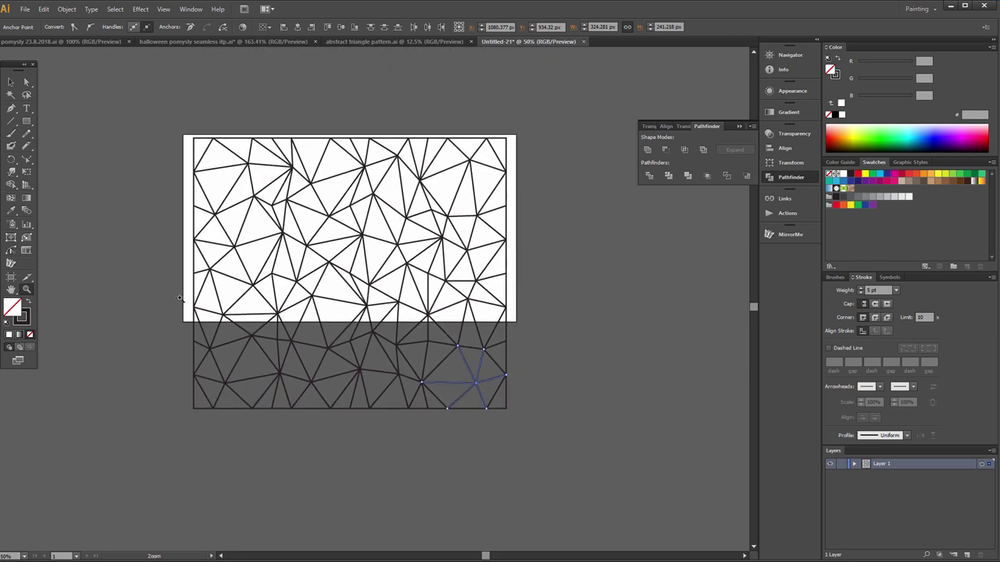
Step: Fit the artboard to the triangle artwork at 1205 × 1044.23 px and zoom in on it
click(13, 276)
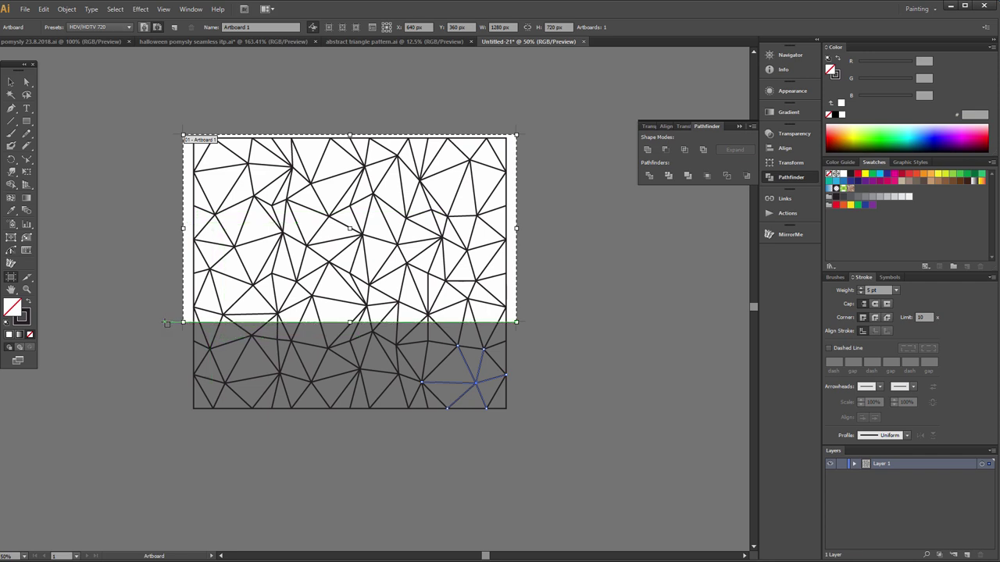
click(223, 344)
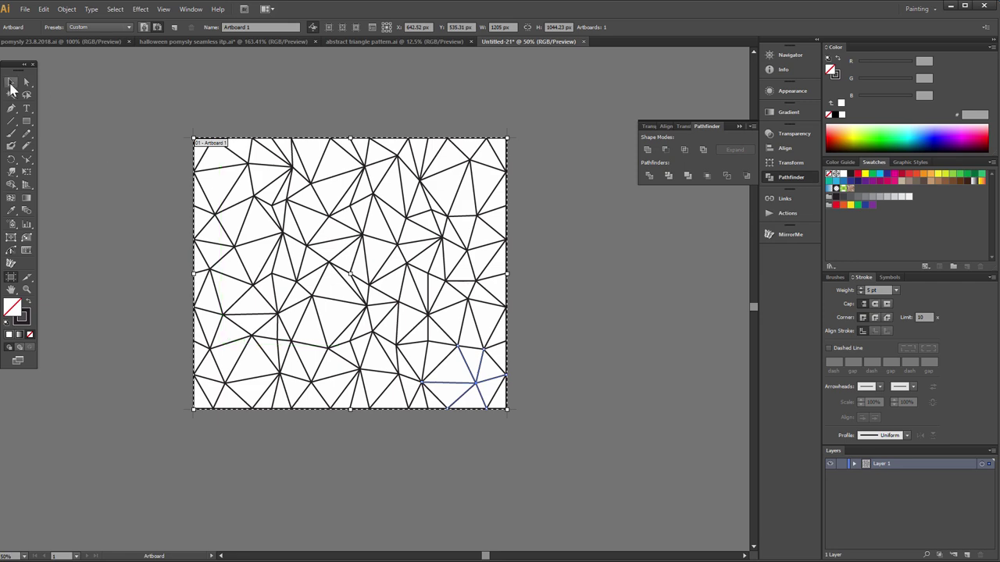
click(11, 81)
click(26, 289)
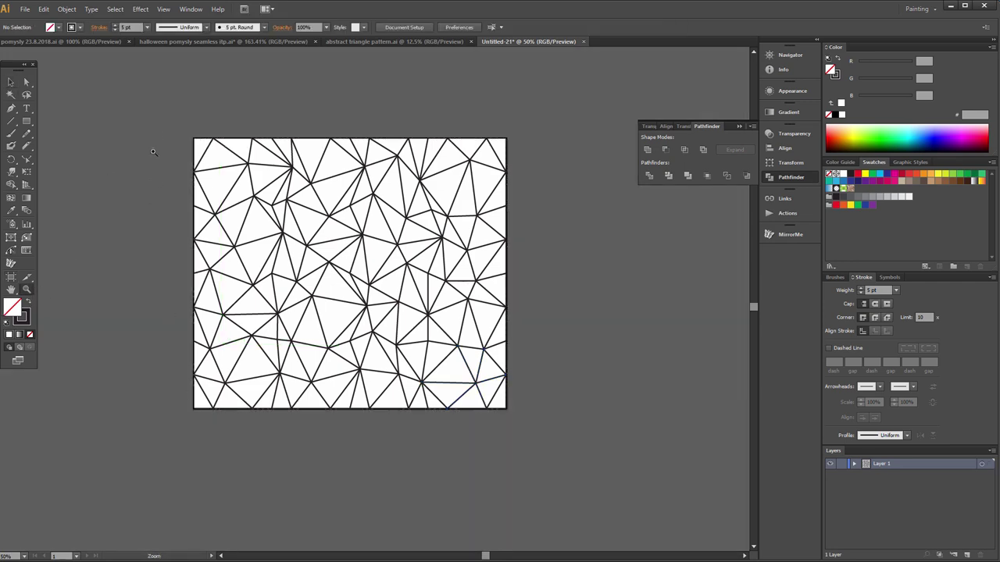
click(523, 422)
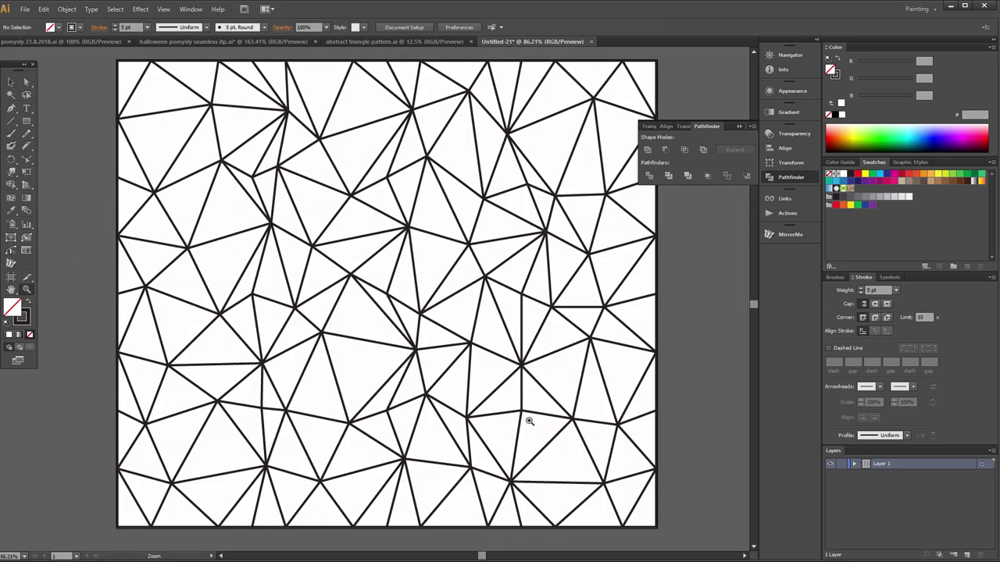
scroll(529, 422, up, 1)
scroll(531, 421, down, 1)
Step: Give all mesh lines an Arrow 21 start dot aligned to the tip at the path end
click(12, 82)
key(ctrl+a)
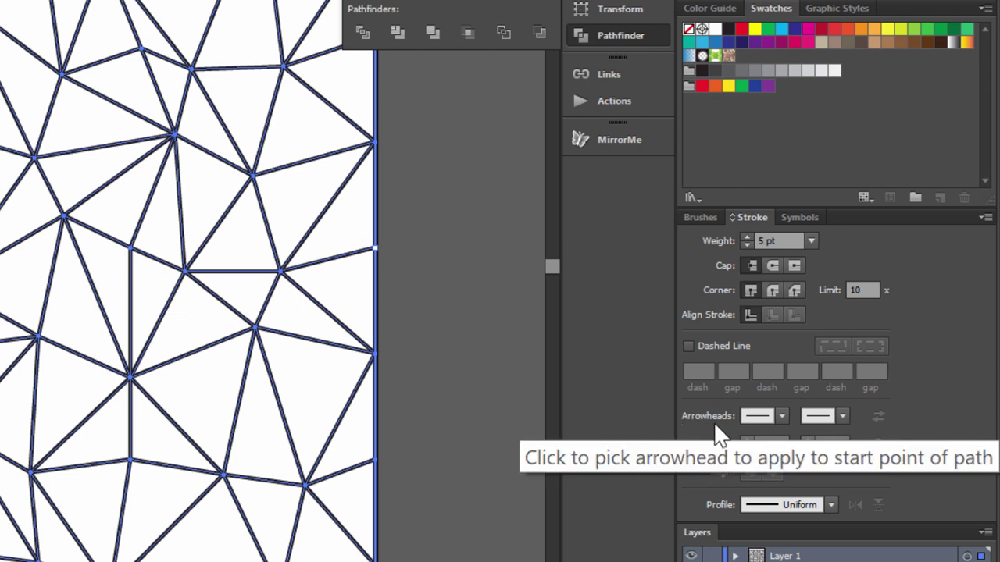
click(782, 417)
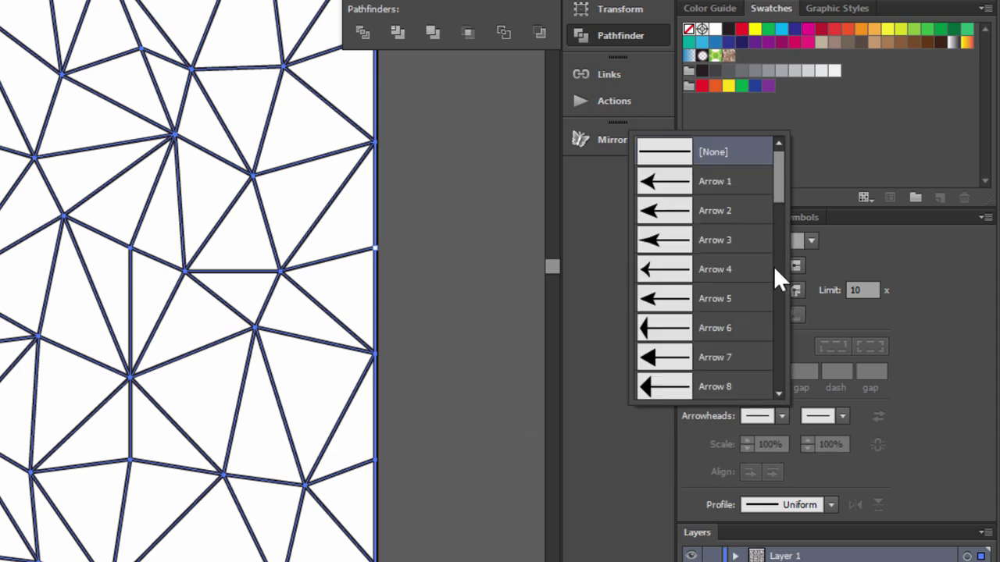
drag(784, 187, 783, 278)
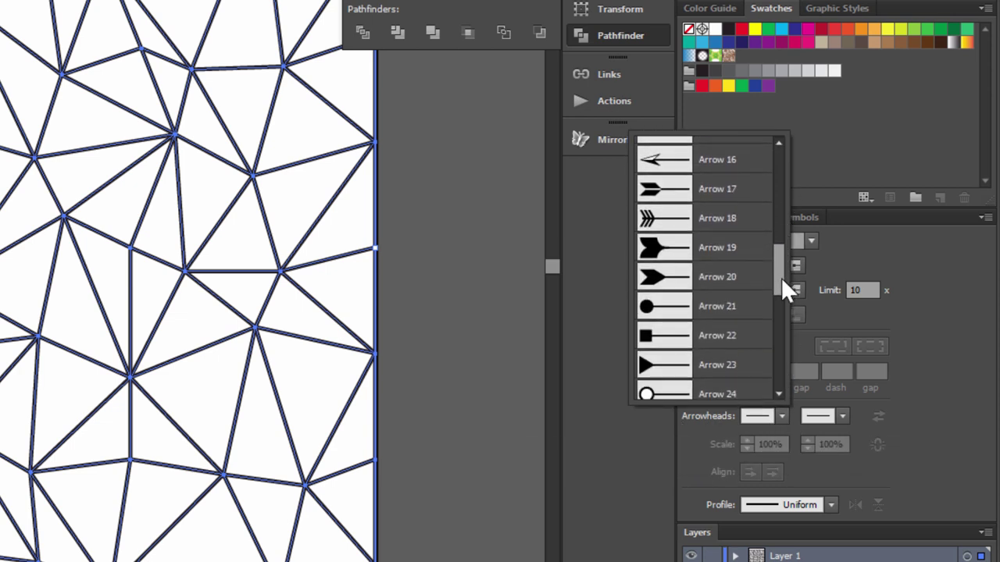
click(652, 308)
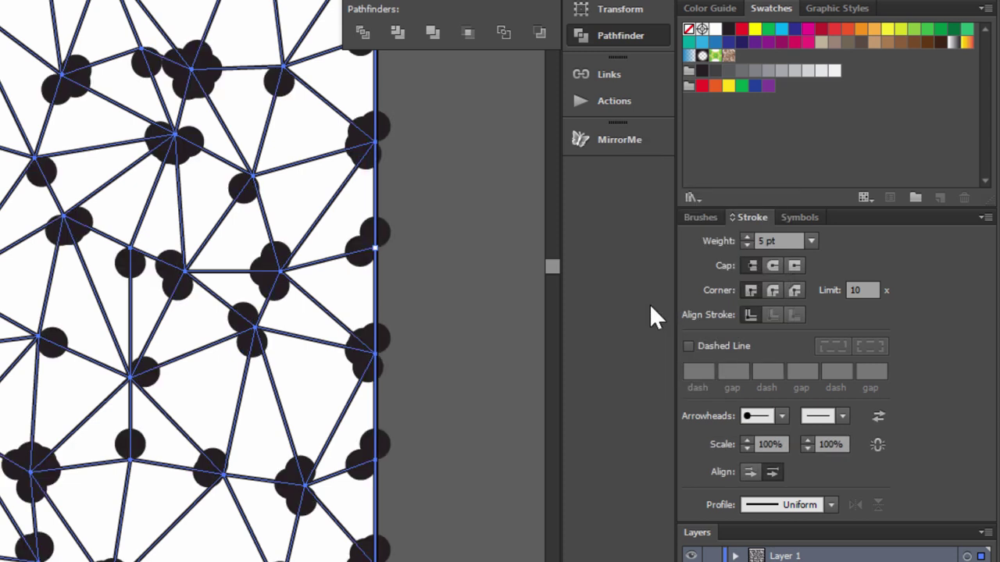
click(750, 474)
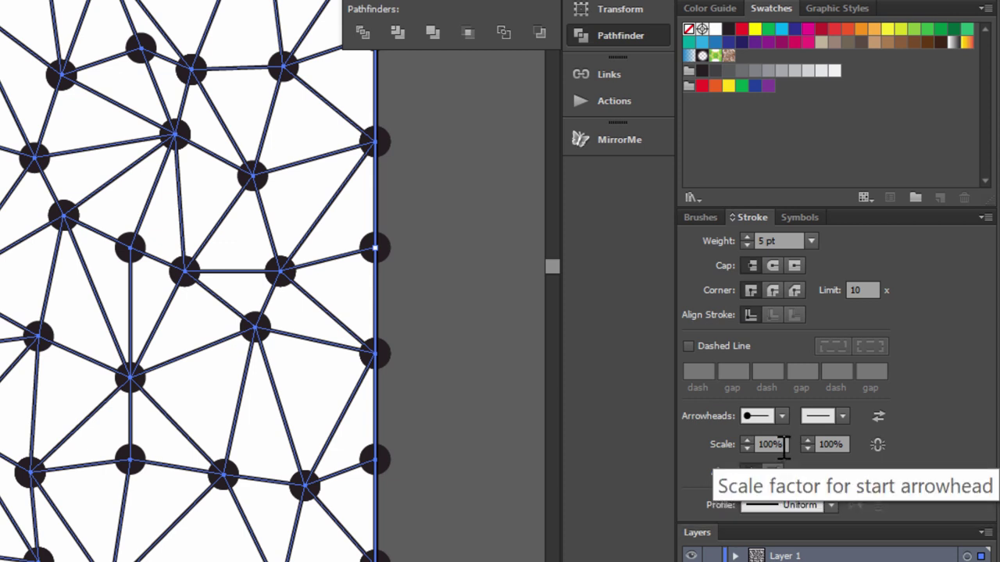
Step: Scale the start dots to 80% and expand Layer 1
click(747, 444)
text(80)
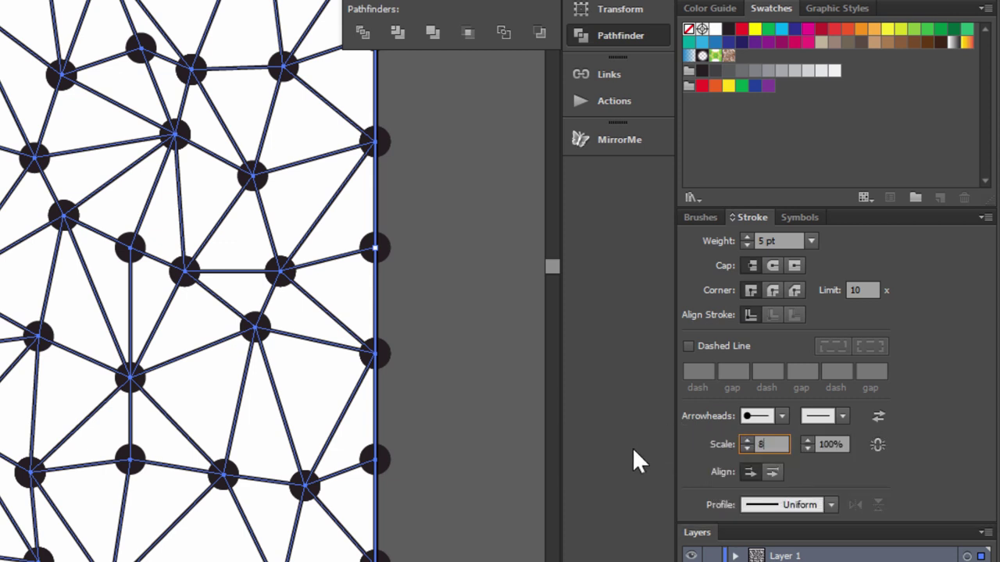
key(Return)
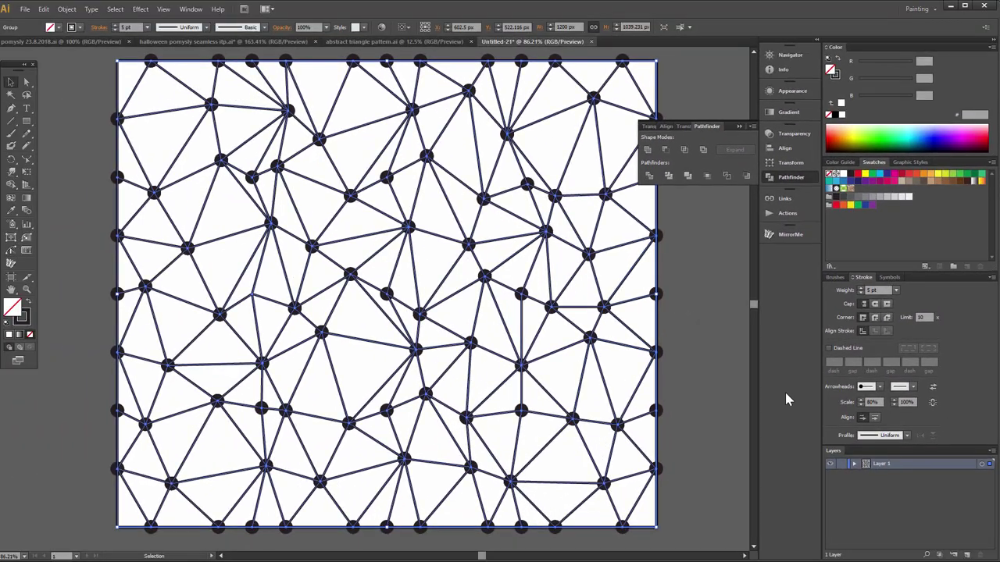
click(854, 464)
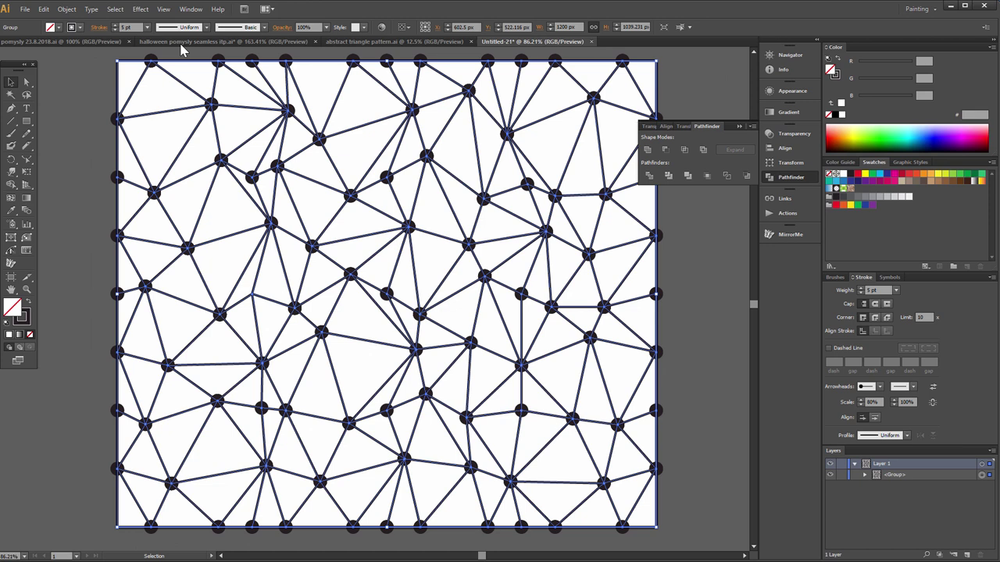
click(67, 9)
Step: Expand the lines' appearance into filled circle shapes, deselect, and direct-select a single dot
click(131, 182)
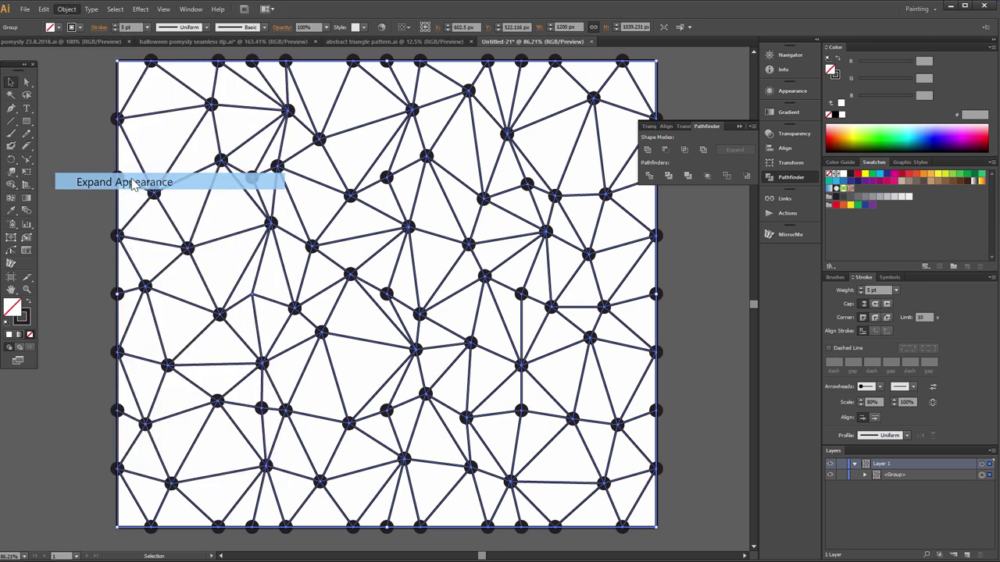
click(86, 154)
click(26, 83)
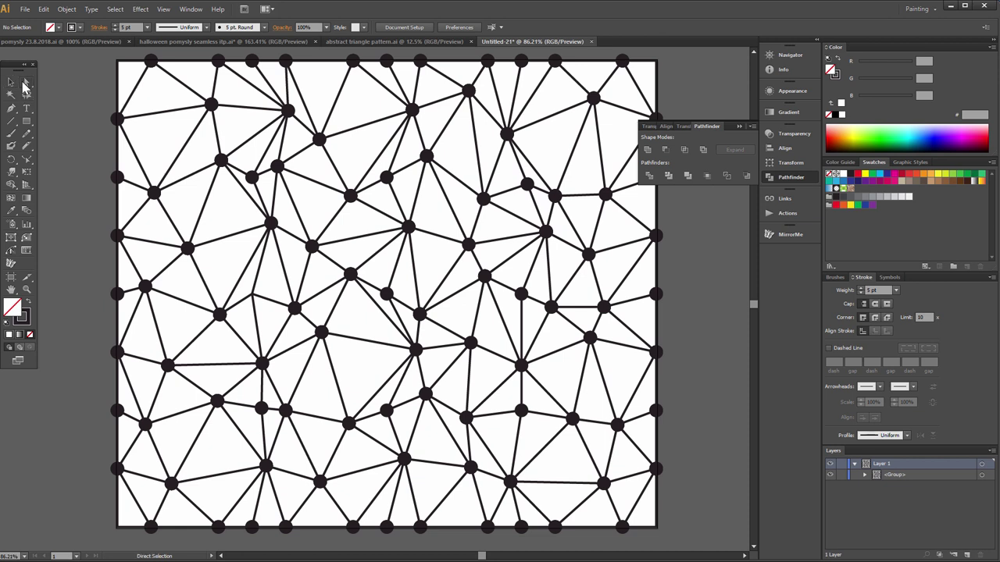
click(150, 63)
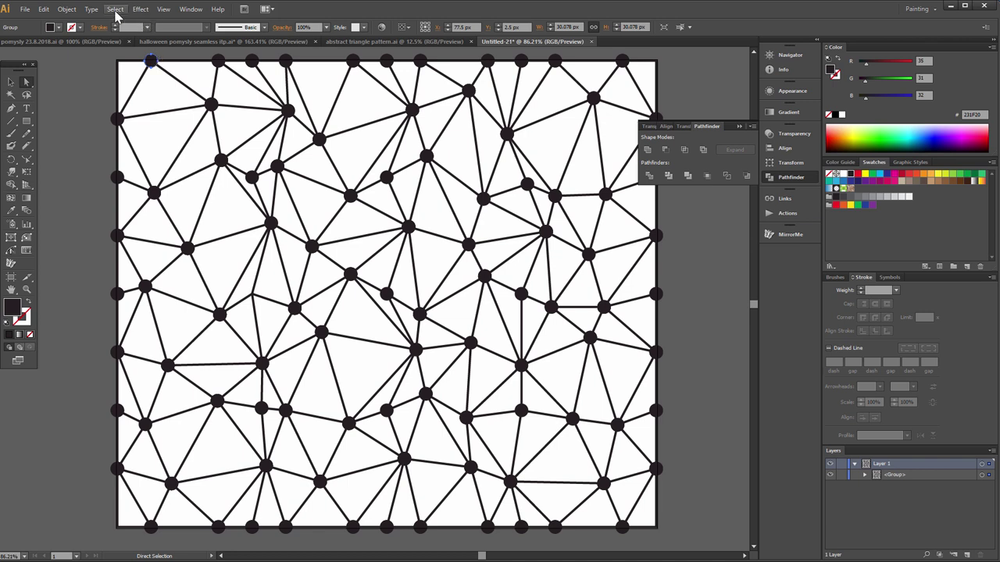
Step: Select all dots by same fill and stroke, cut them, and paste them in front
click(115, 9)
mouse_move(139, 154)
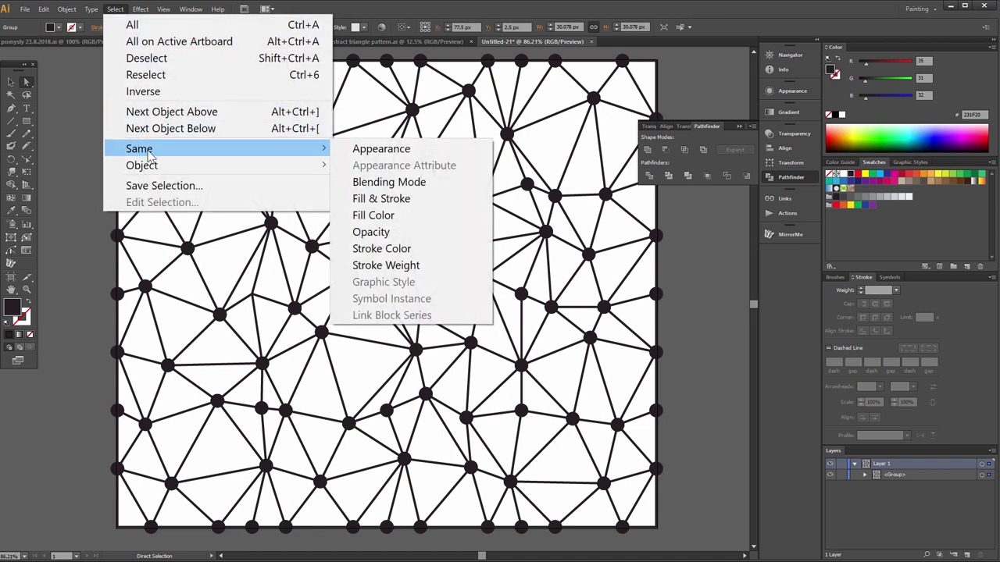
click(379, 200)
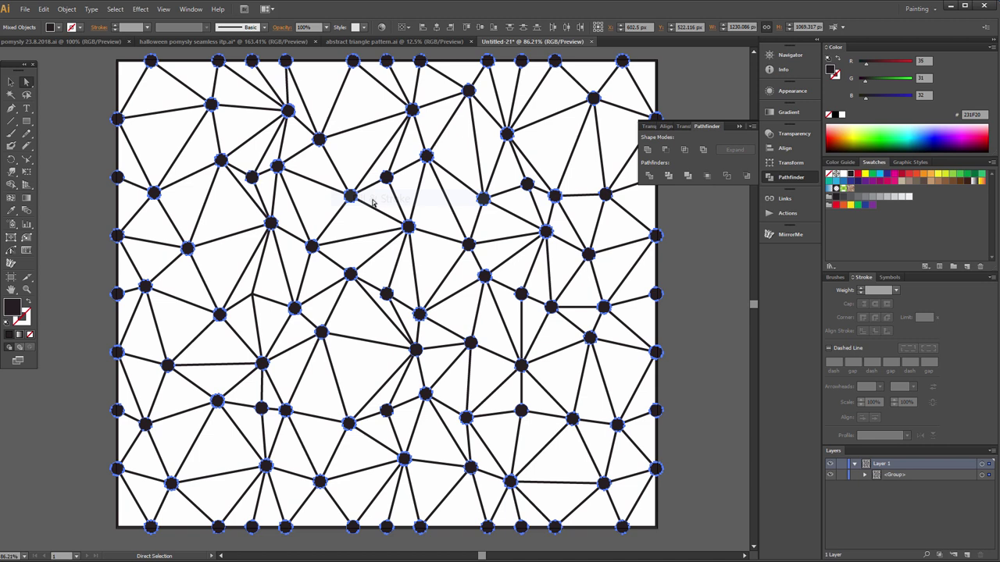
click(43, 9)
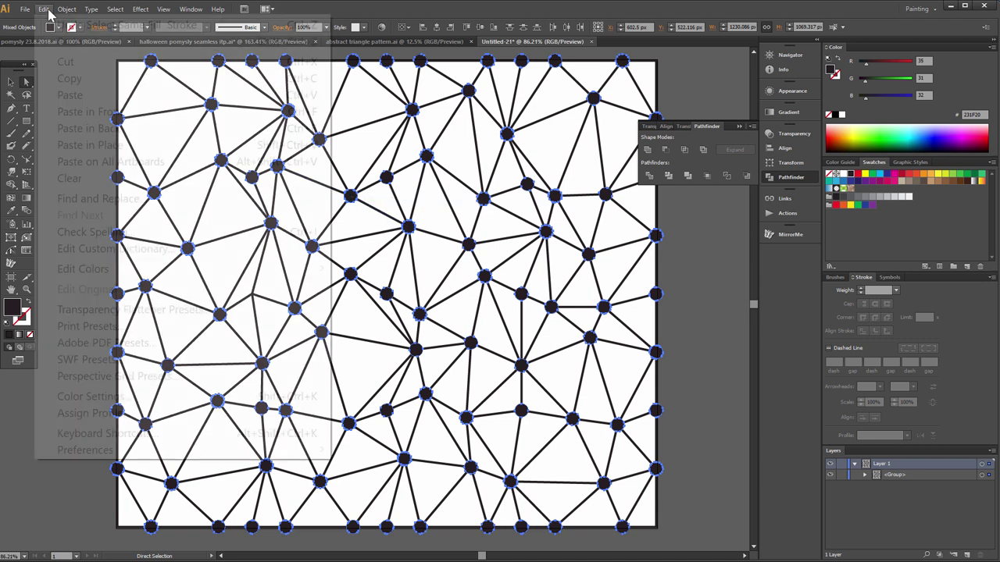
click(63, 60)
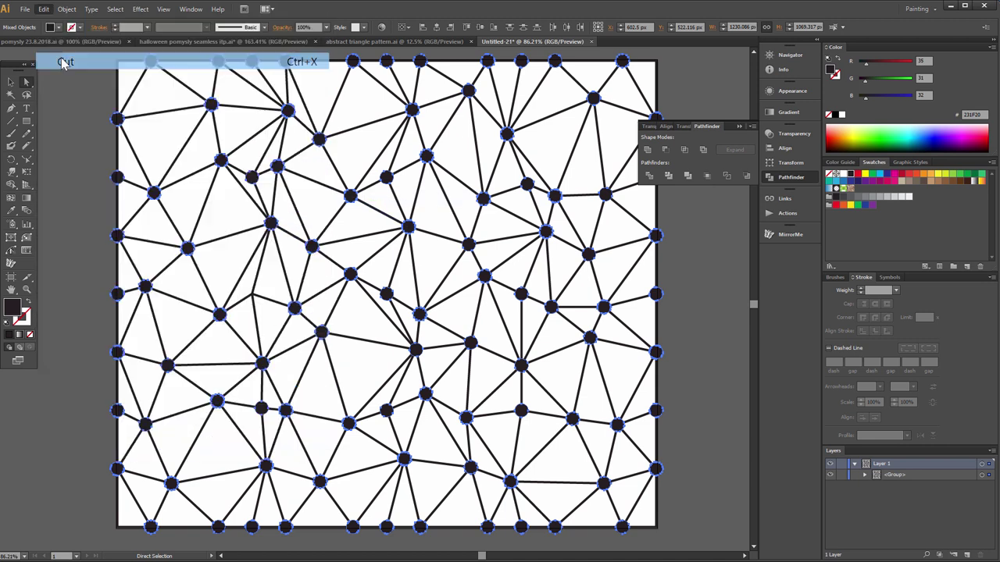
click(45, 9)
click(101, 113)
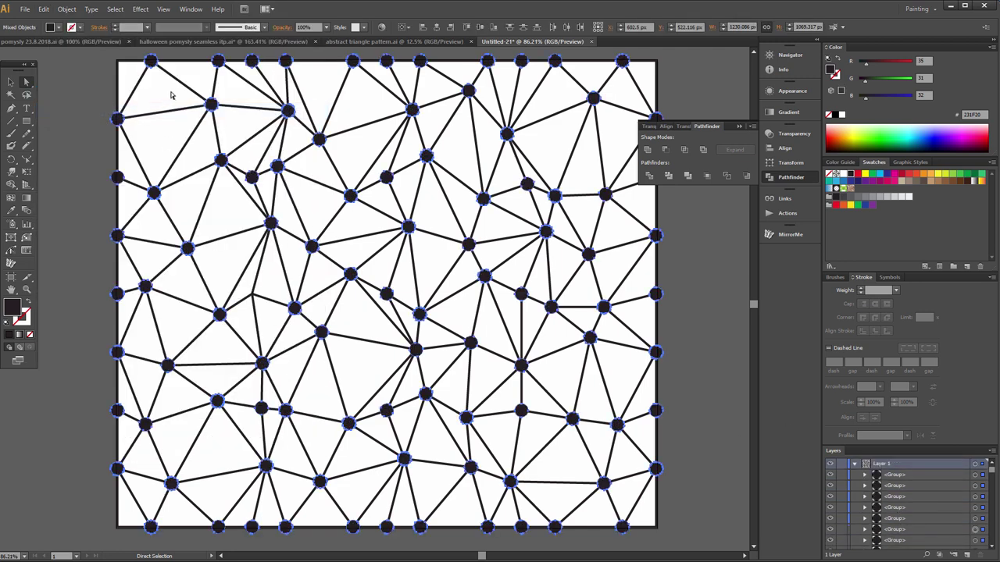
Step: Randomly scale each dot via Transform Each with 5% horizontal and 5% vertical scale
click(67, 10)
mouse_move(110, 25)
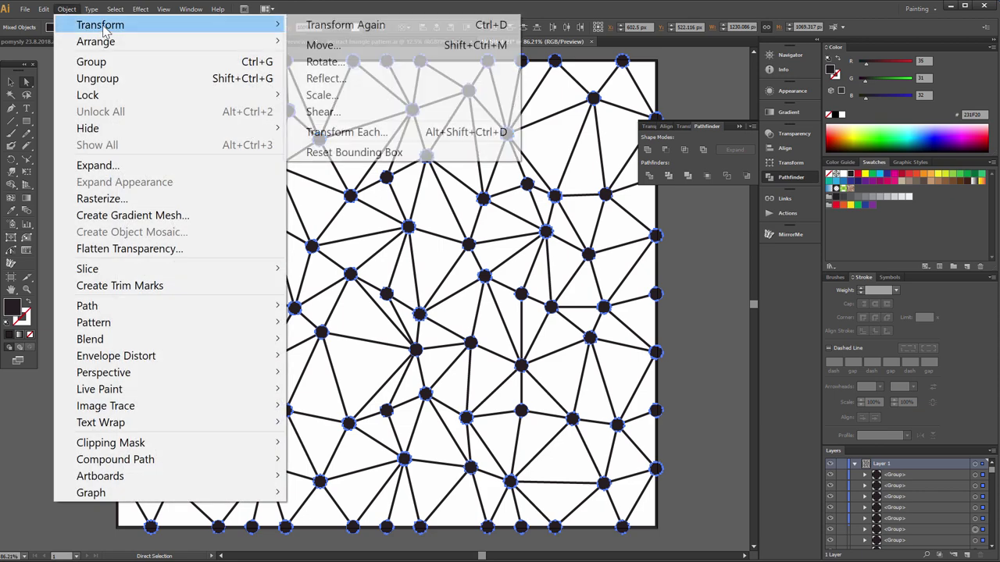
click(346, 132)
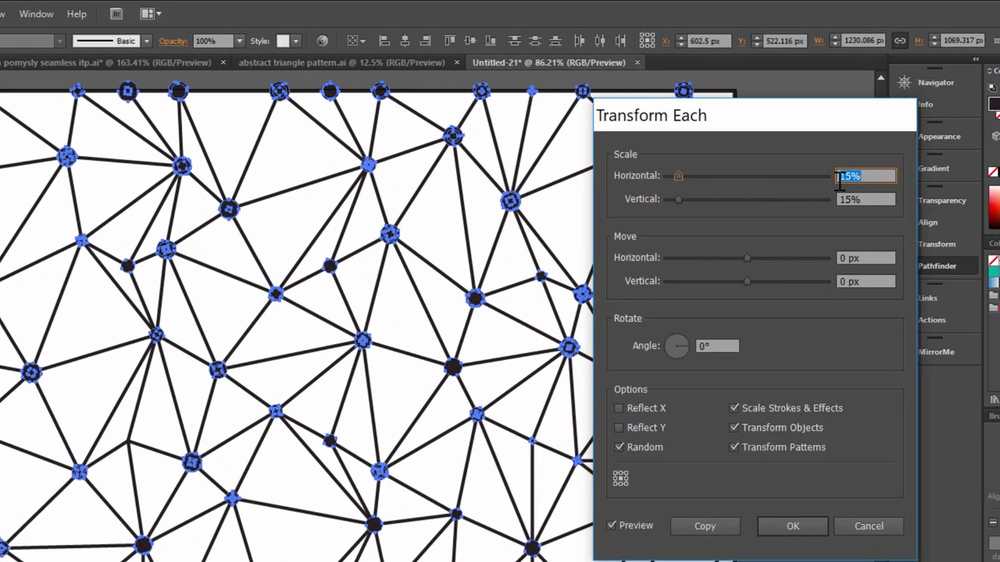
text(5)
key(Tab)
text(5)
key(Tab)
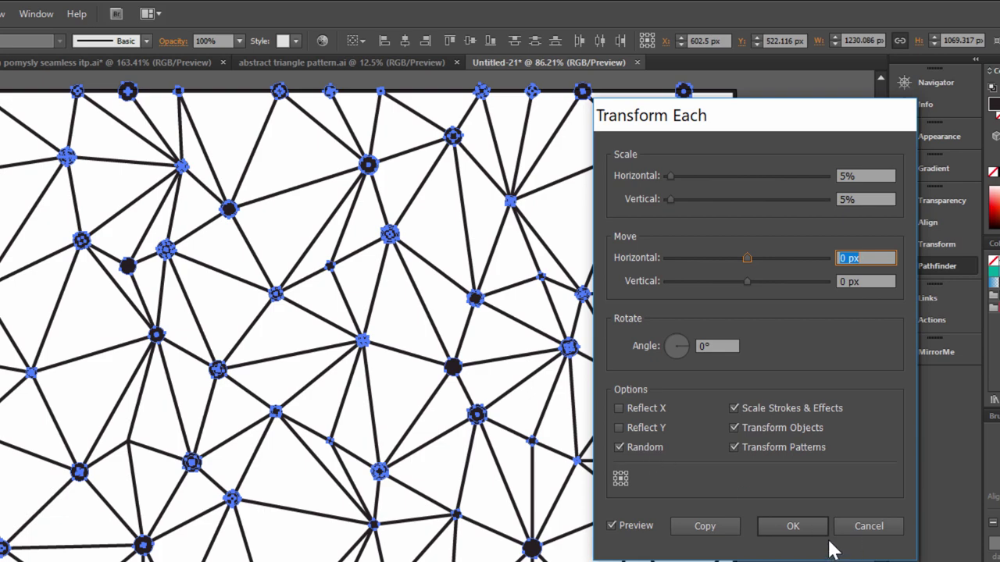
click(790, 526)
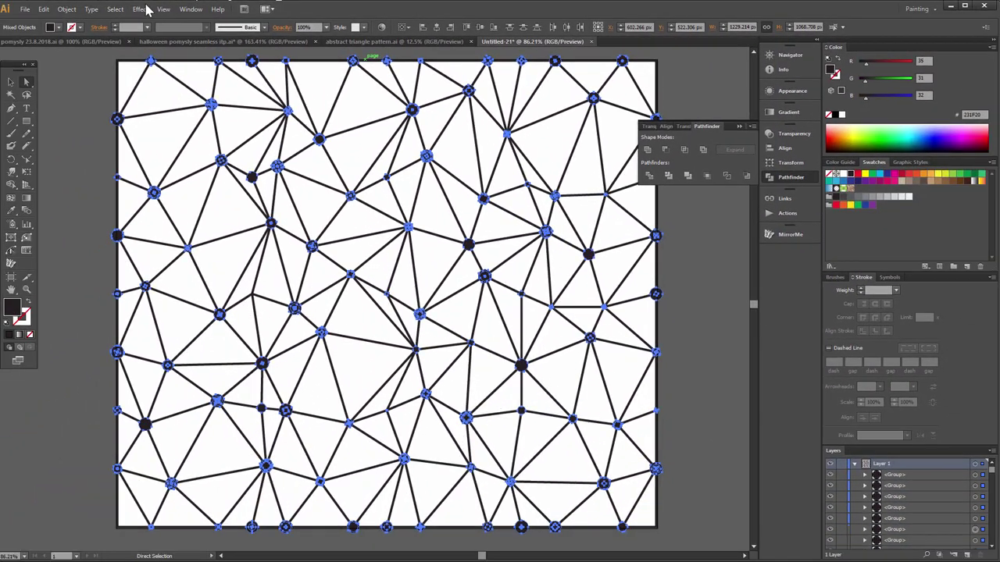
Step: Group the selected dots into one group and clear the selection
click(67, 9)
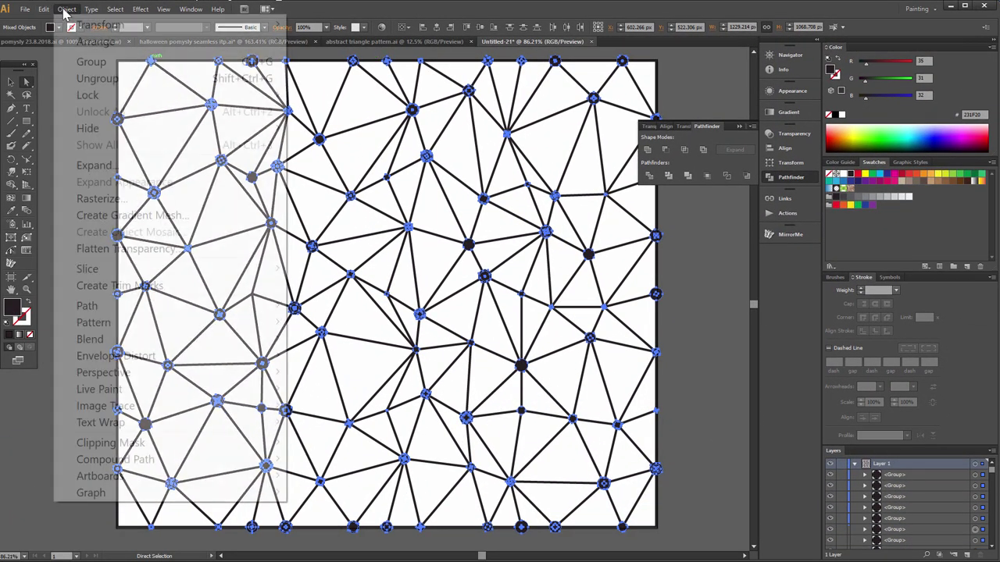
click(92, 62)
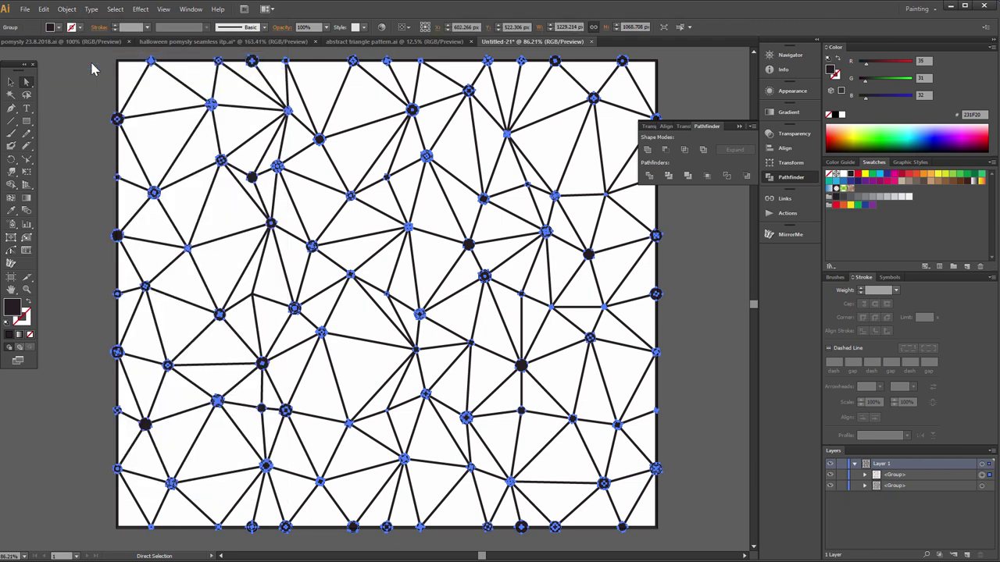
click(678, 294)
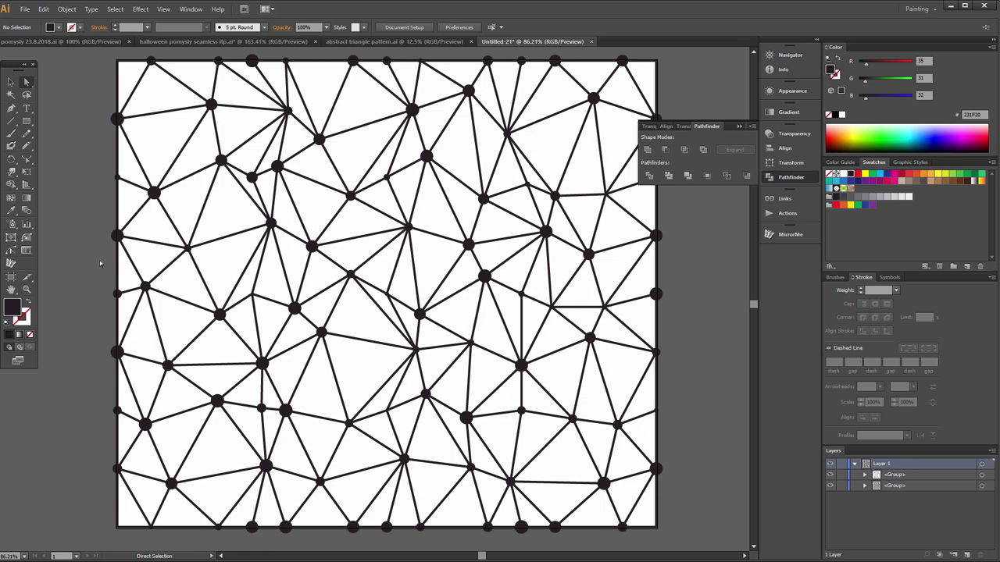
scroll(76, 328, down, 1)
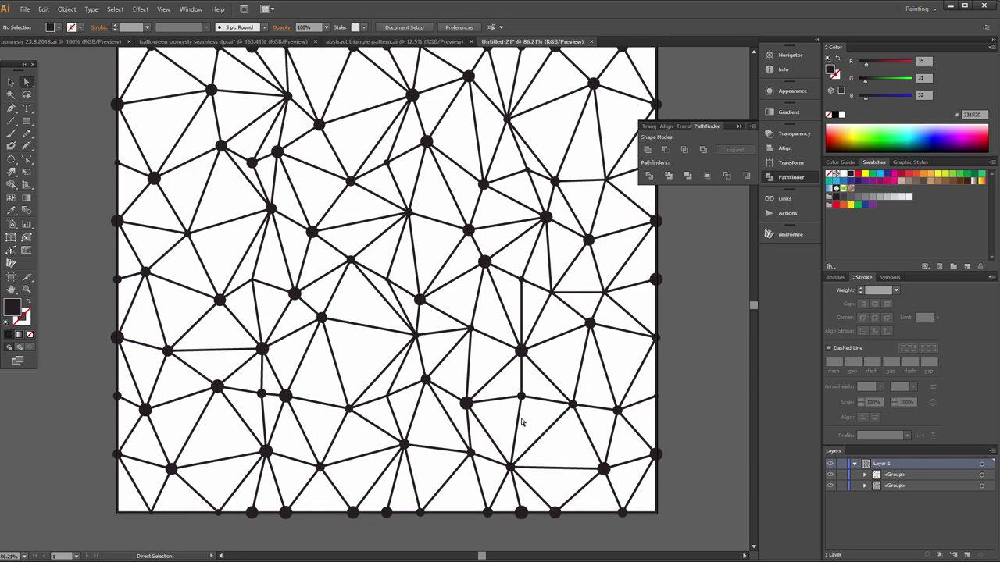
scroll(519, 421, up, 1)
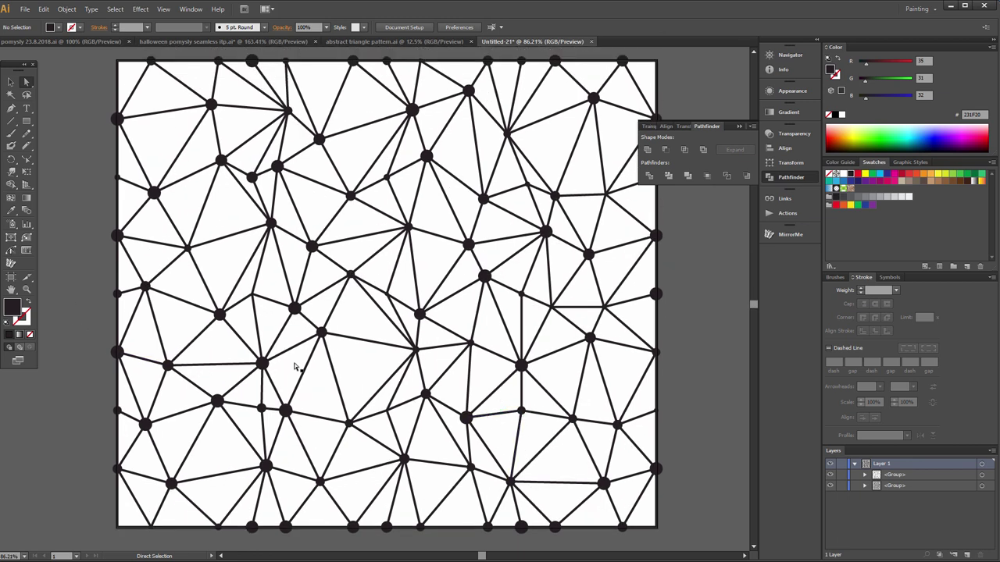
Step: Zoom out, collapse Pathfinder, and draw a rectangle covering the whole artboard
click(27, 289)
alt+click(344, 312)
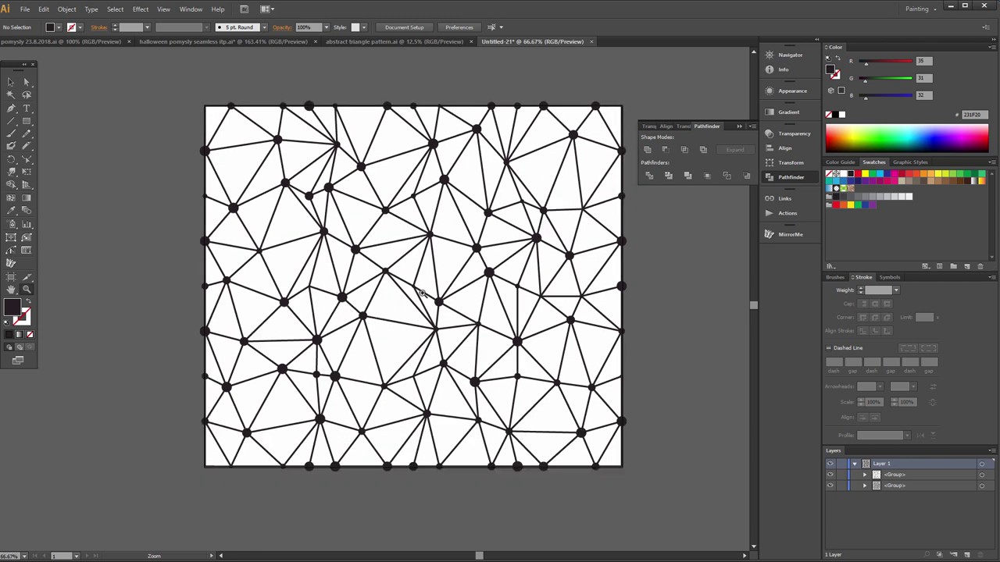
click(744, 132)
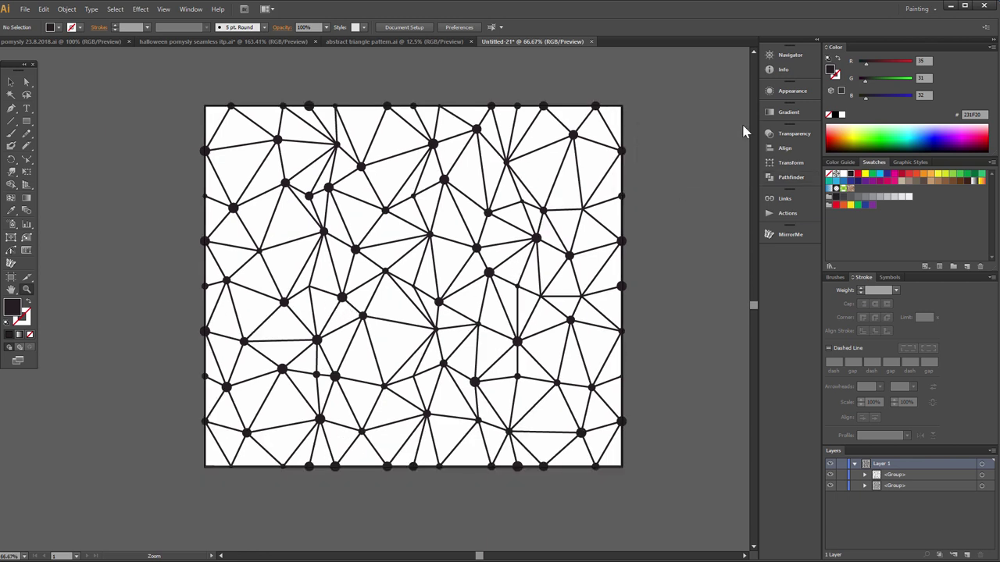
click(27, 121)
drag(189, 92, 635, 481)
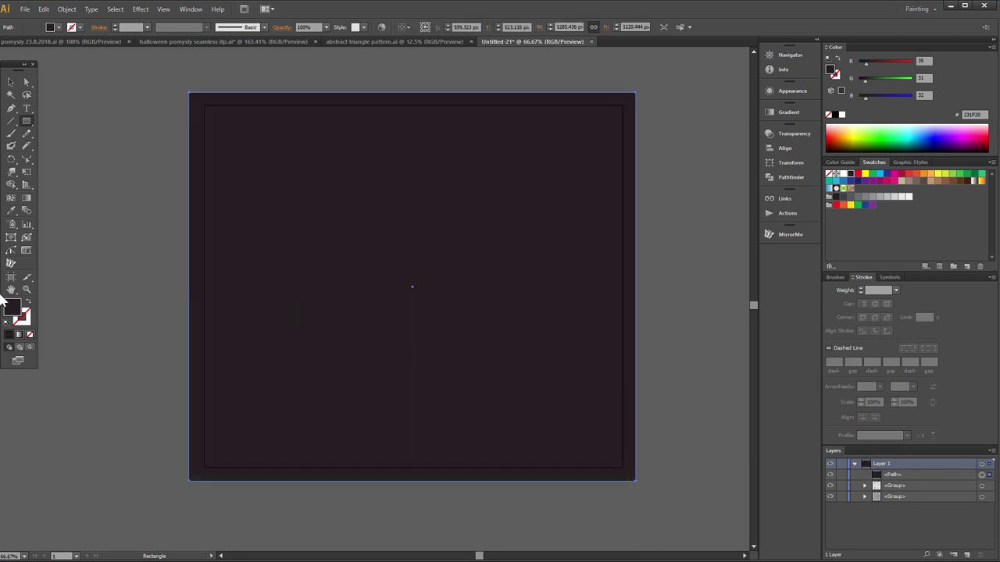
Step: Fill the rectangle white and send it to the back behind the mesh
click(841, 115)
right_click(400, 197)
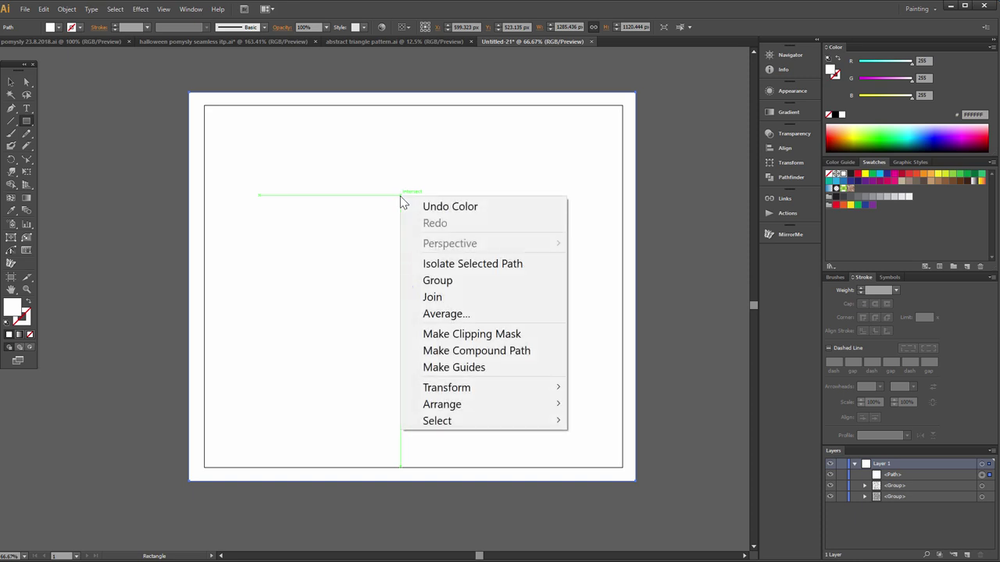
mouse_move(480, 411)
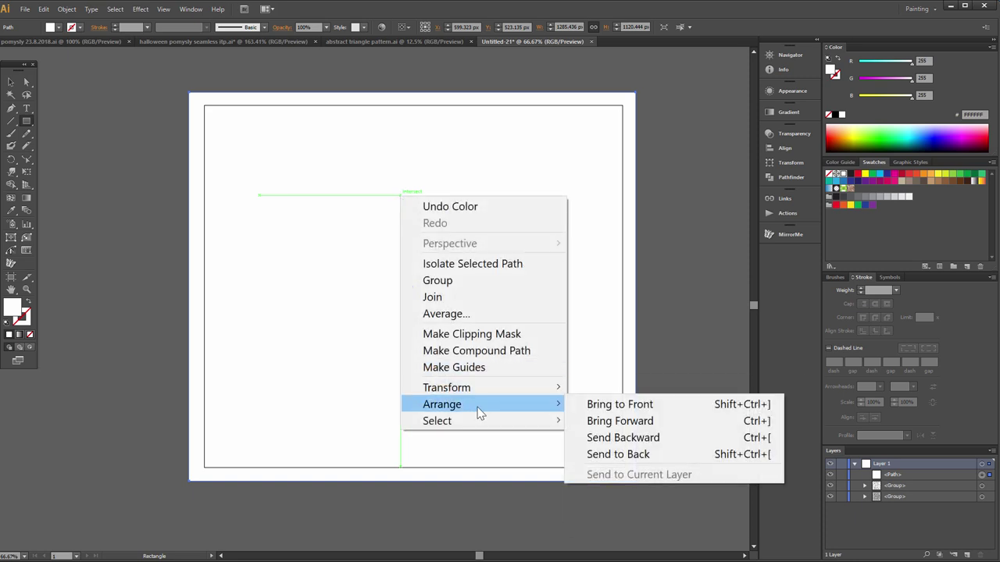
click(639, 454)
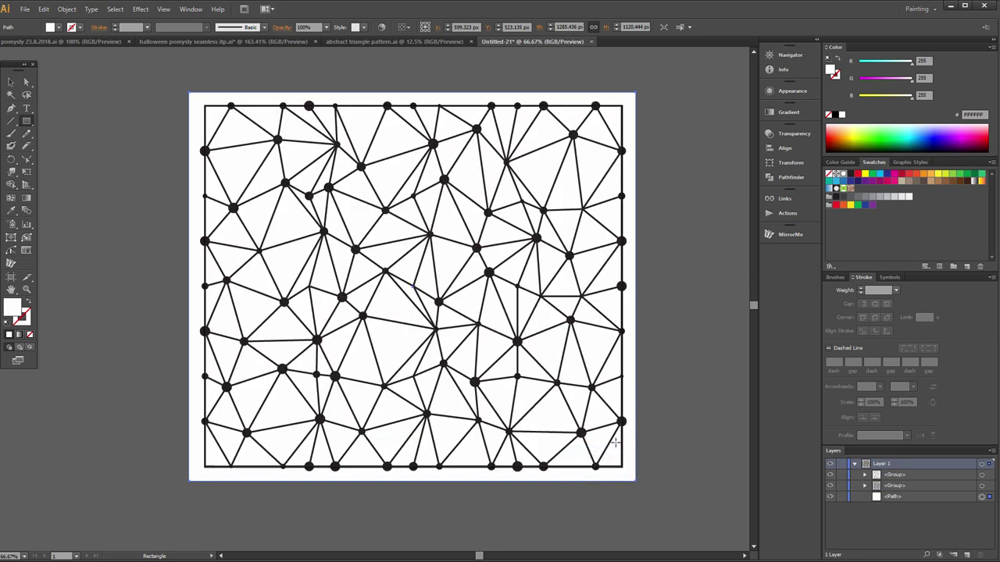
click(8, 83)
Step: Combine the dots group and line mesh group into a single group
click(982, 476)
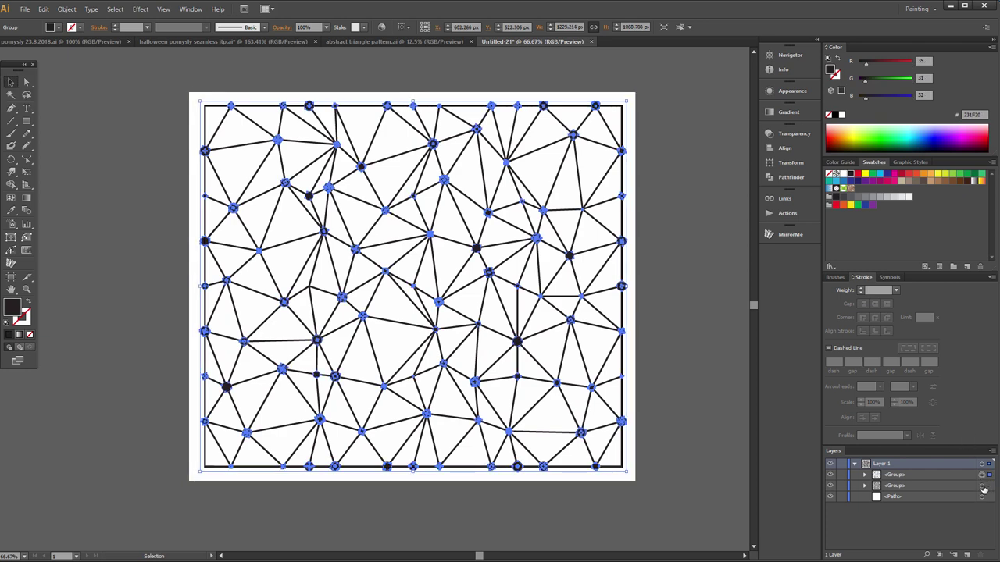
shift+click(982, 486)
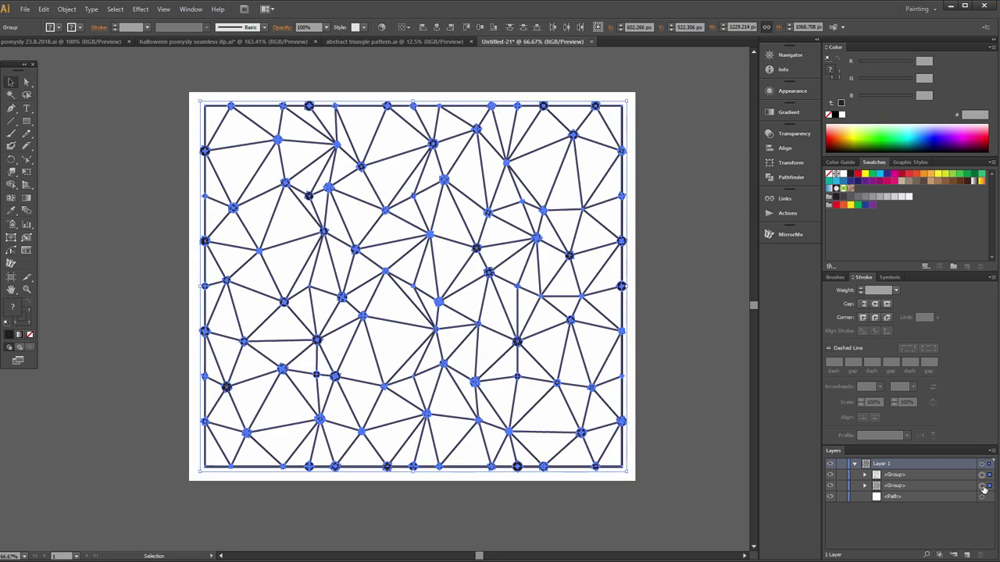
right_click(489, 273)
click(535, 345)
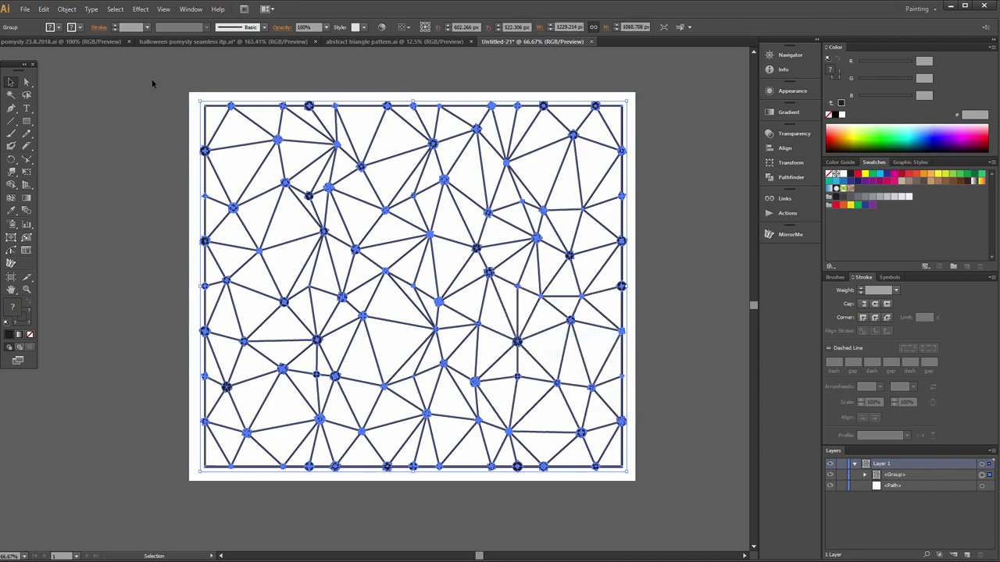
click(232, 113)
Step: Center all artwork horizontally and vertically on the white background, then deselect
key(ctrl+a)
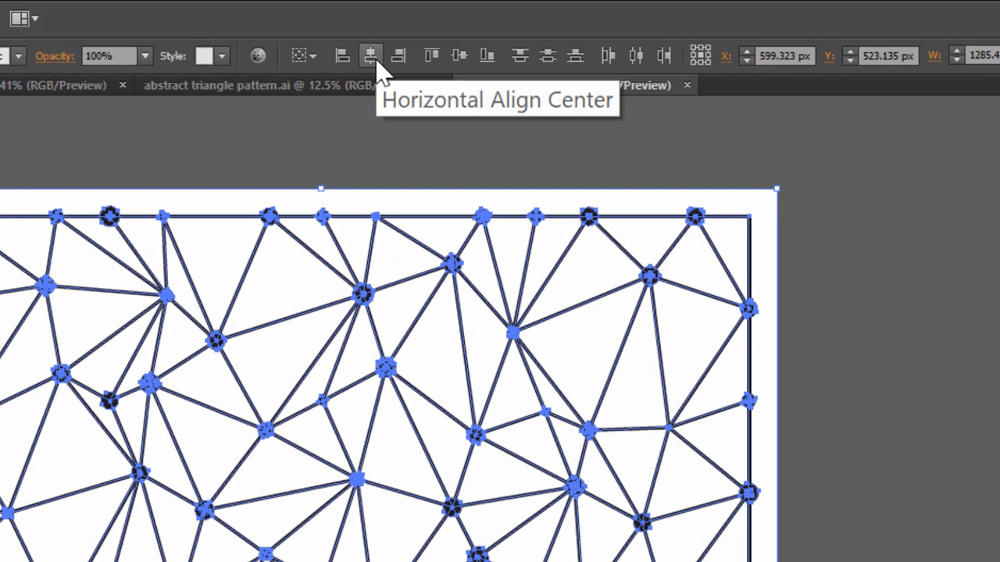
click(373, 58)
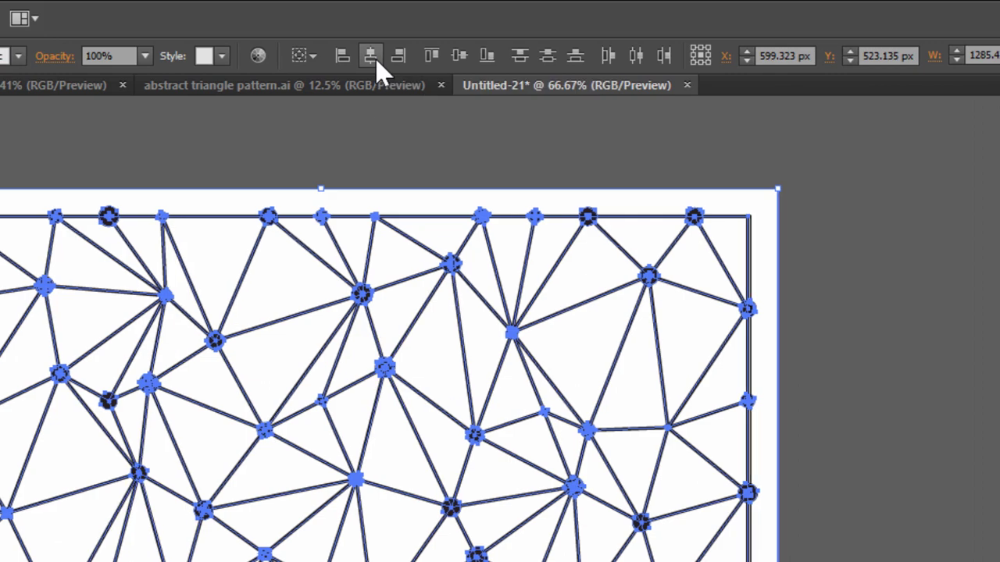
click(463, 56)
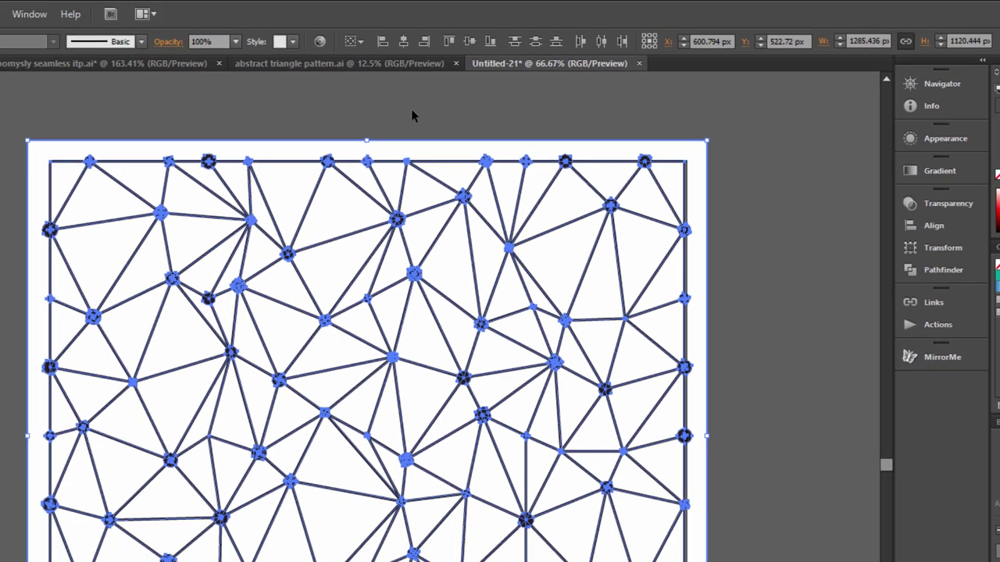
click(411, 109)
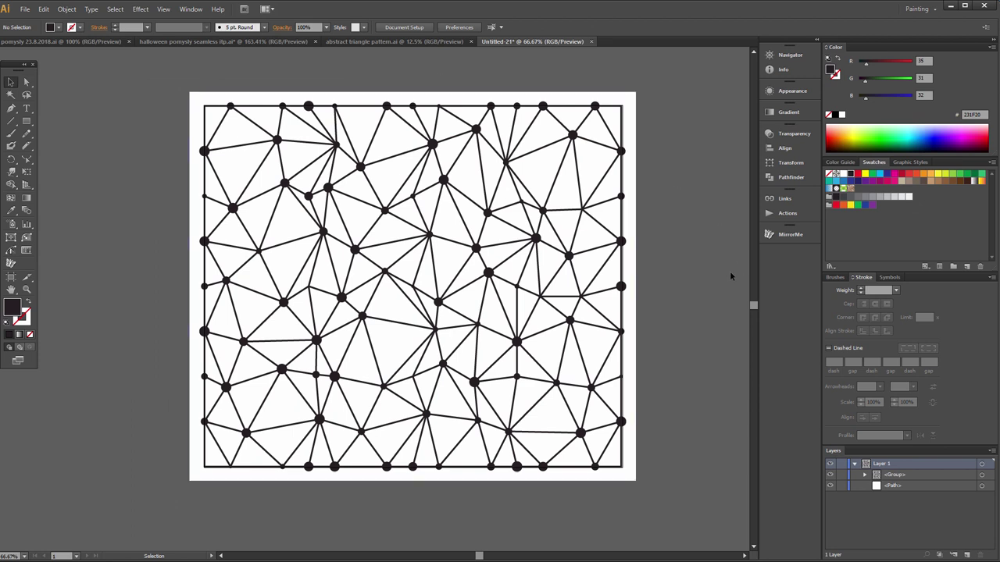
click(27, 289)
drag(235, 124, 596, 444)
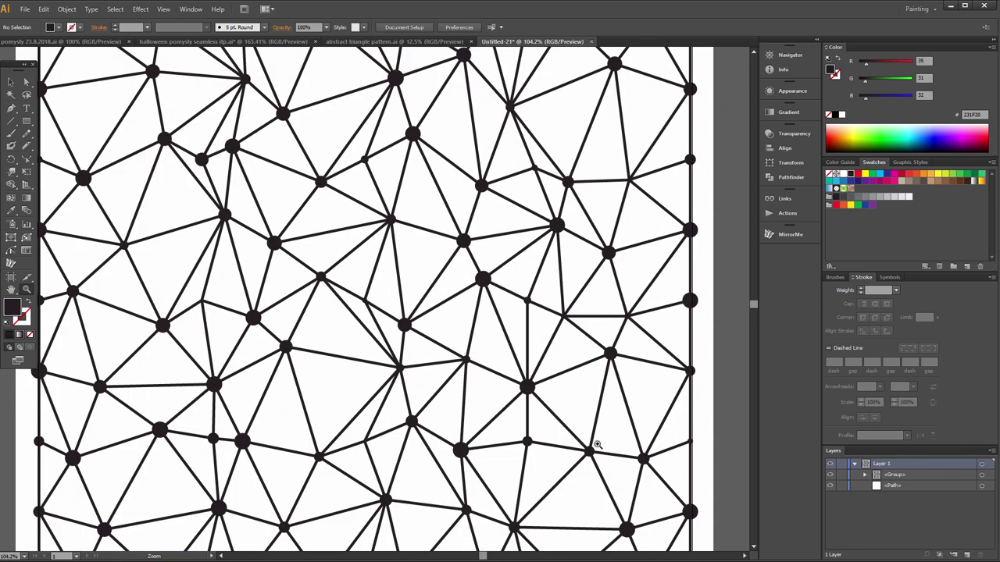
click(390, 340)
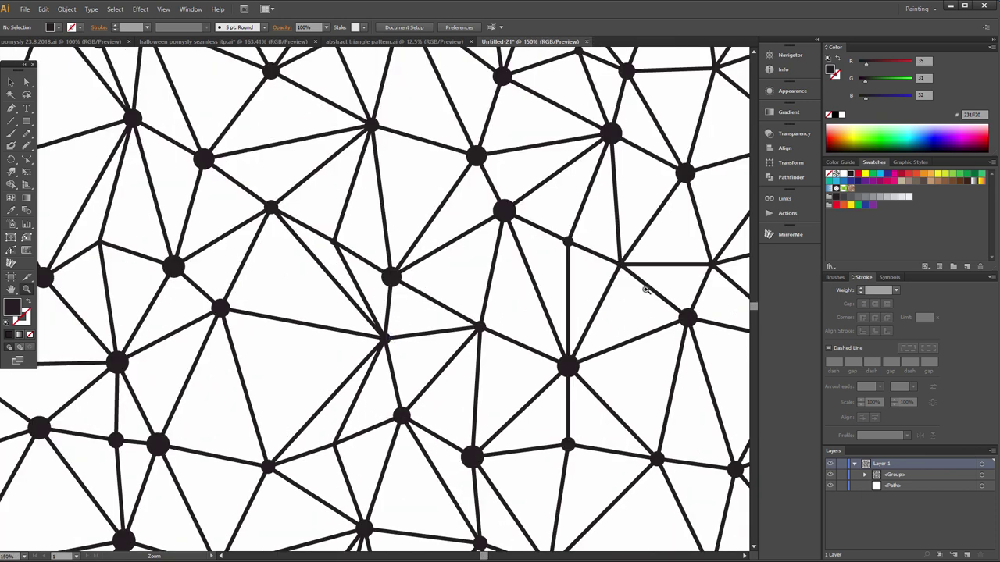
click(364, 283)
alt+click(484, 320)
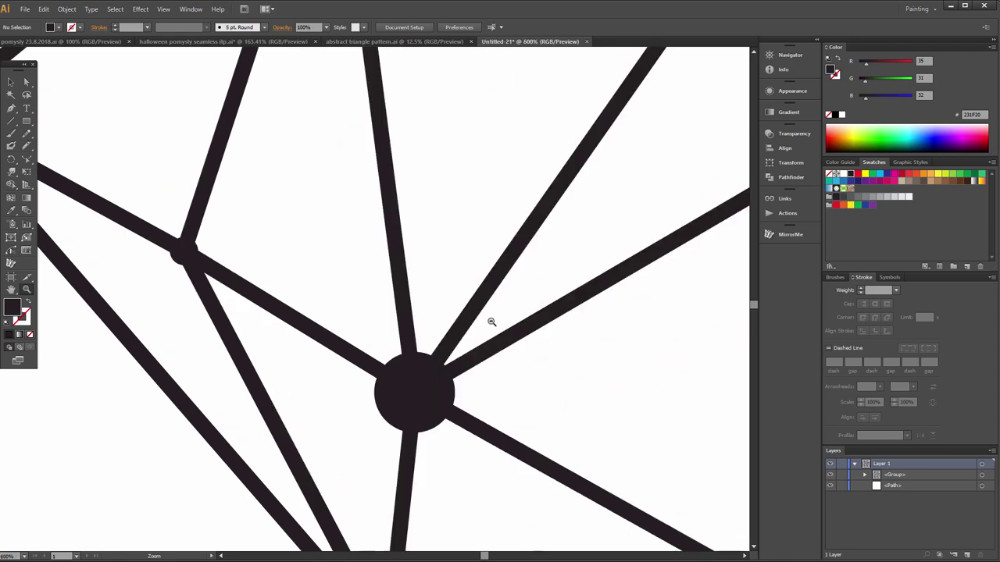
alt+click(399, 334)
alt+click(399, 333)
alt+click(399, 334)
alt+click(375, 308)
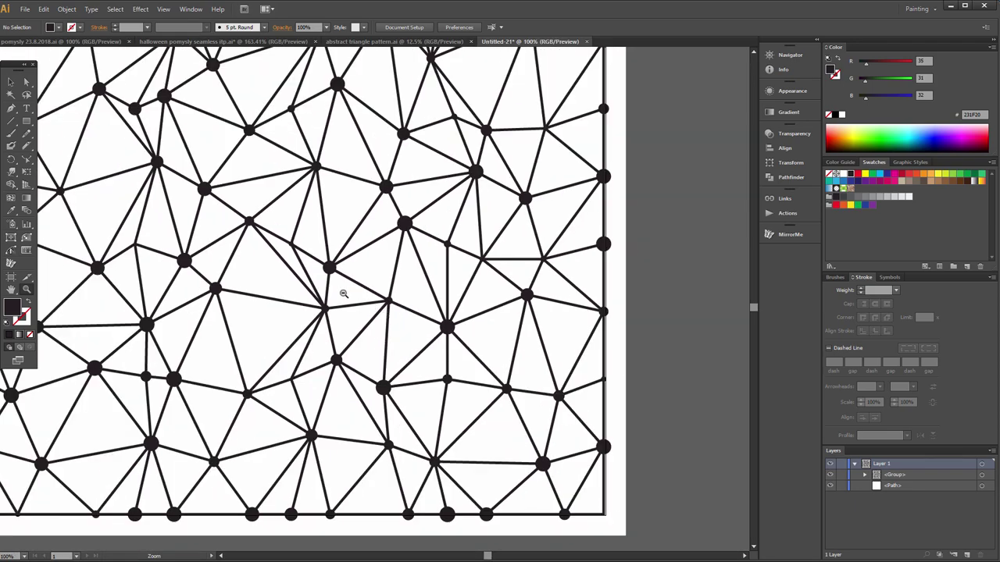
alt+click(343, 293)
drag(407, 297, 439, 326)
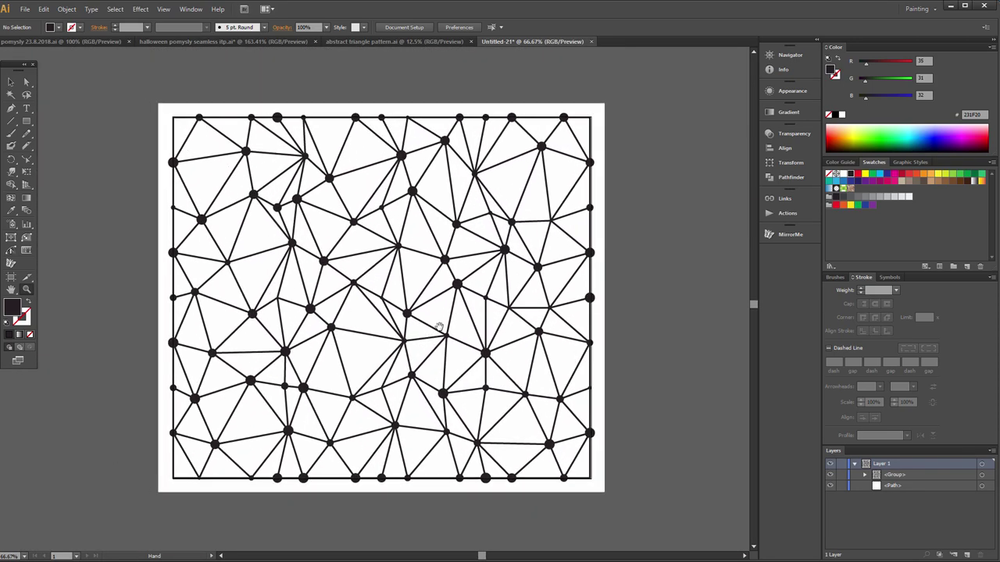